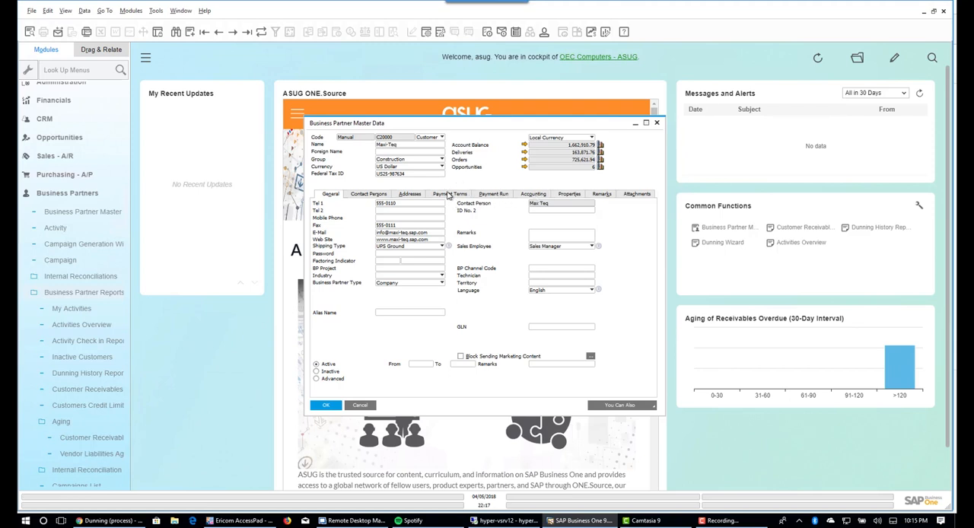
- Review the Standard dunning term in Maxi-Teq's payment terms, including the layouts available for Dunning Letter 01
{"action": "left_click", "coordinate": [448, 196]}
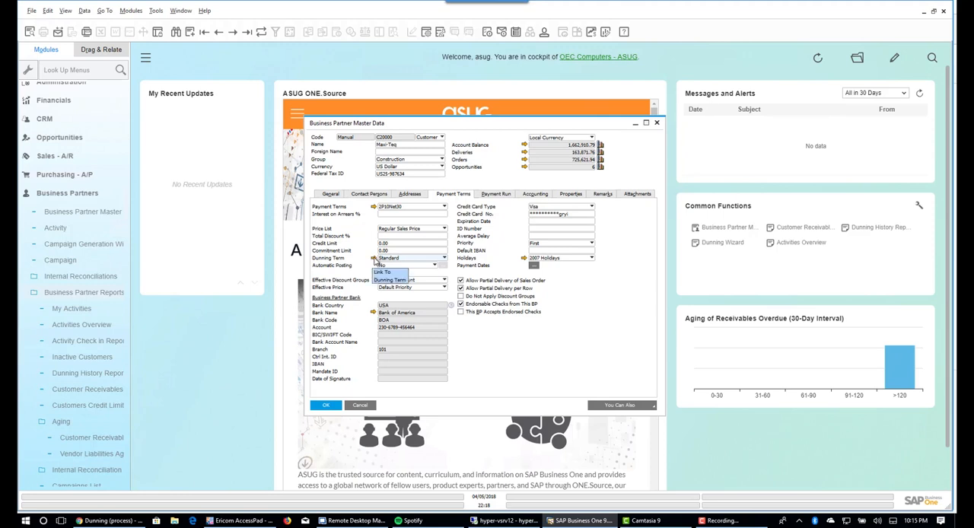
{"action": "left_click", "coordinate": [375, 259]}
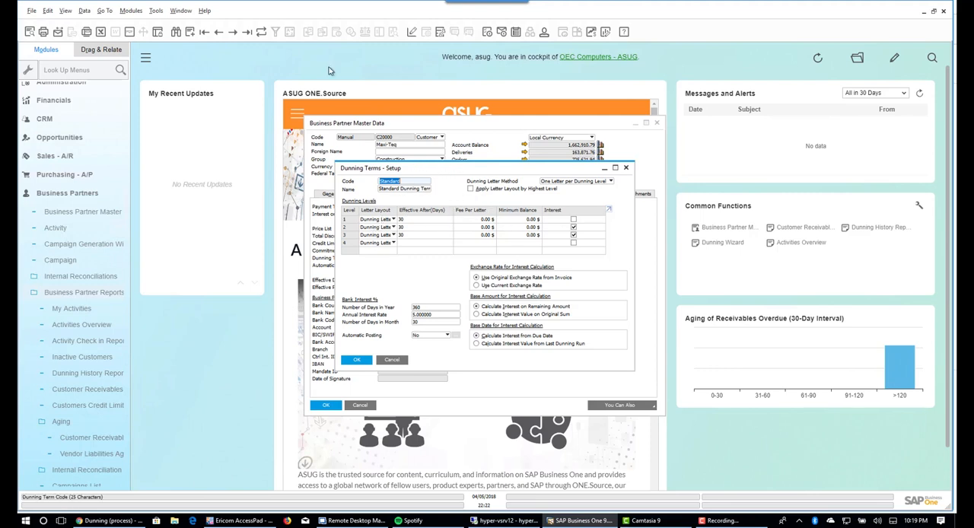
{"action": "left_click", "coordinate": [412, 33]}
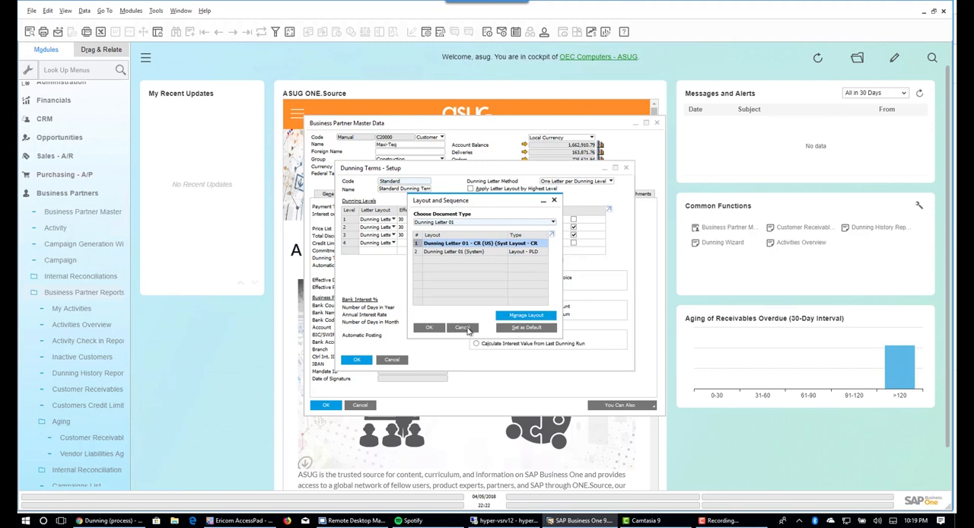
{"action": "left_click", "coordinate": [429, 329]}
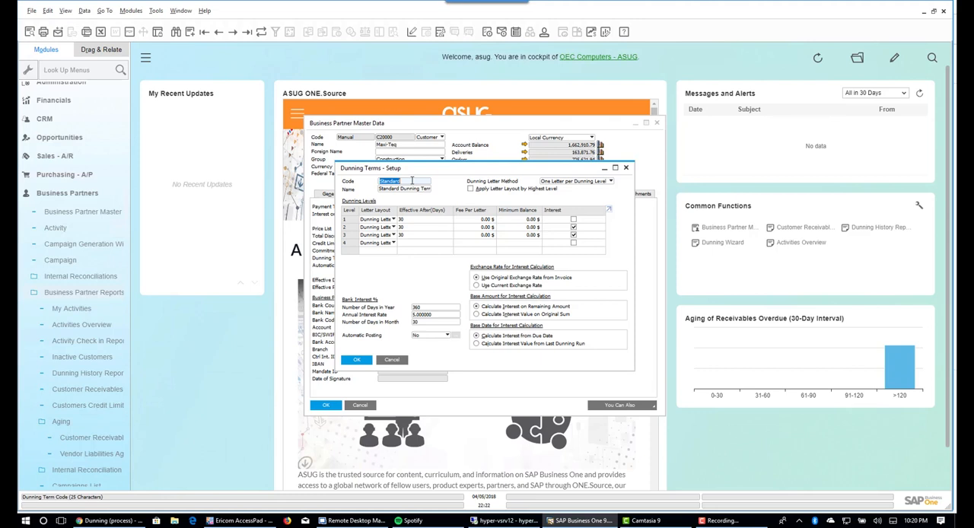
{"action": "left_click", "coordinate": [393, 361]}
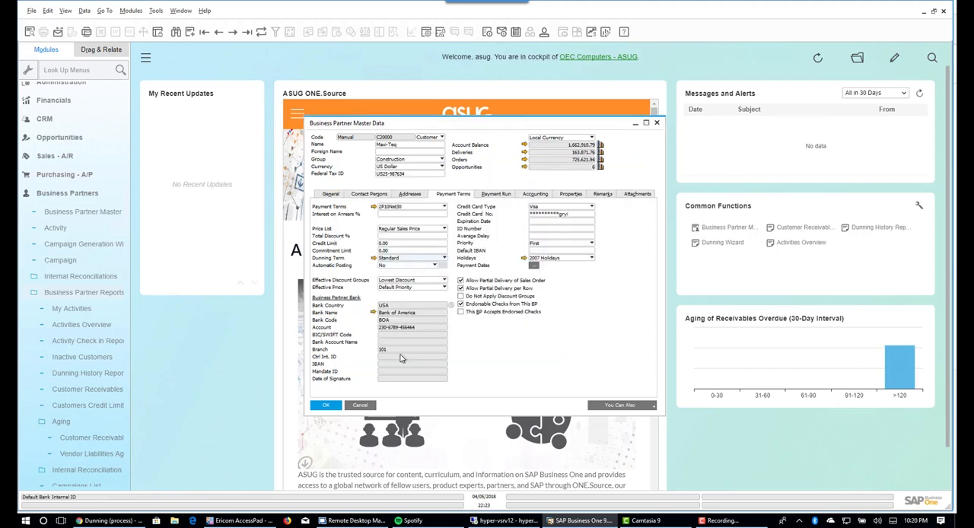
- Check which dunning terms can be assigned to Maxi-Teq, then close its master data record
{"action": "left_click", "coordinate": [445, 258]}
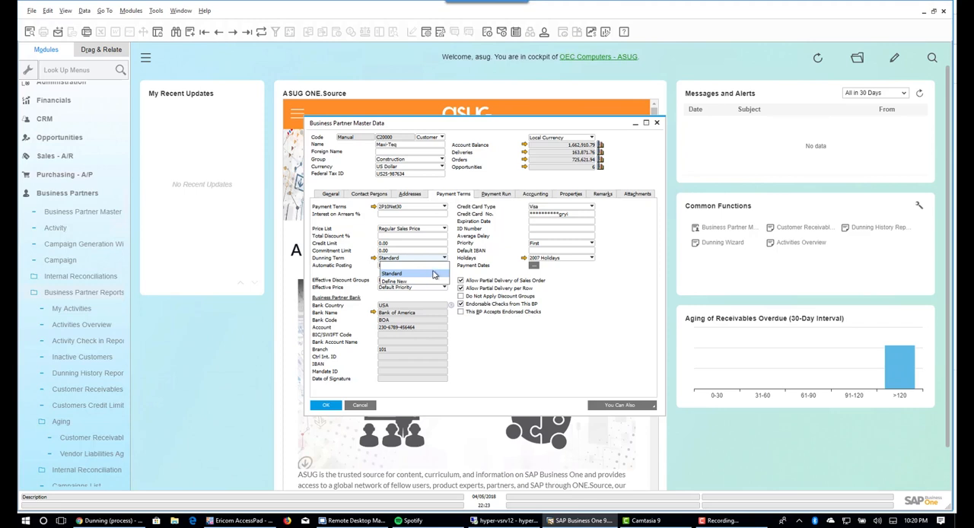
{"action": "left_click", "coordinate": [487, 333]}
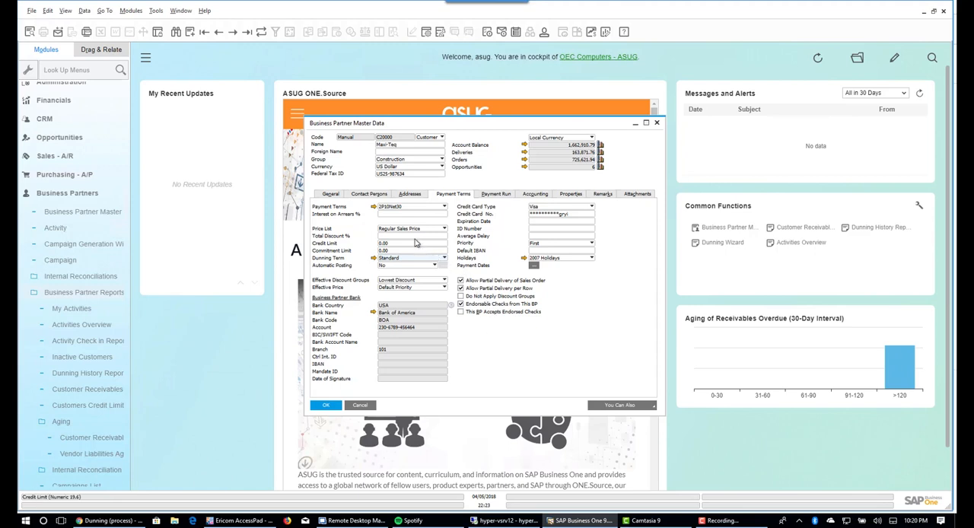
{"action": "left_click", "coordinate": [333, 408]}
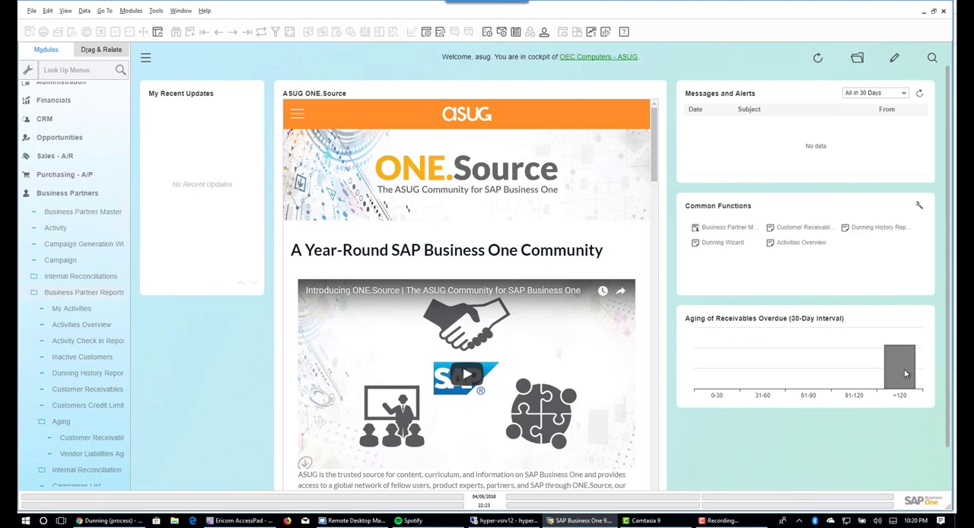
- Open the Dunning Wizard and start a new dunning run
{"action": "mouse_move", "coordinate": [905, 373]}
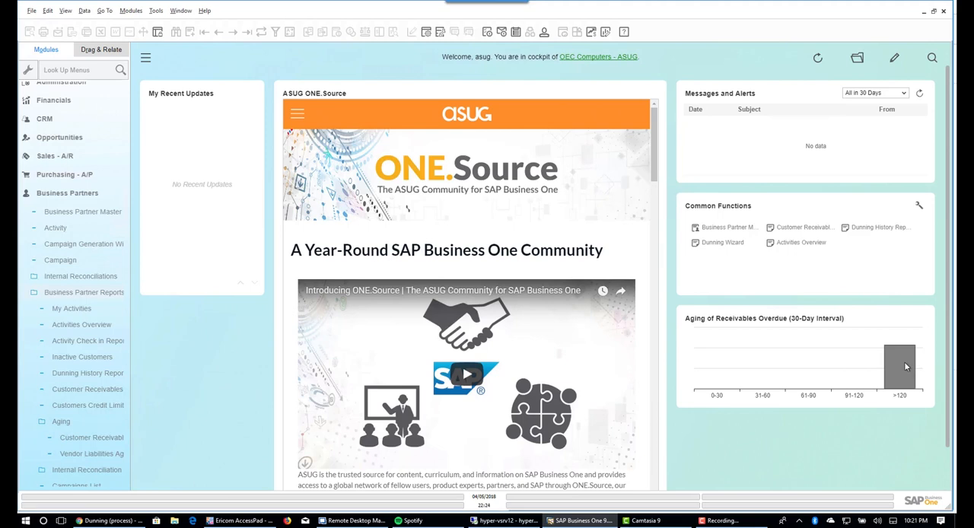
{"action": "left_click", "coordinate": [719, 244]}
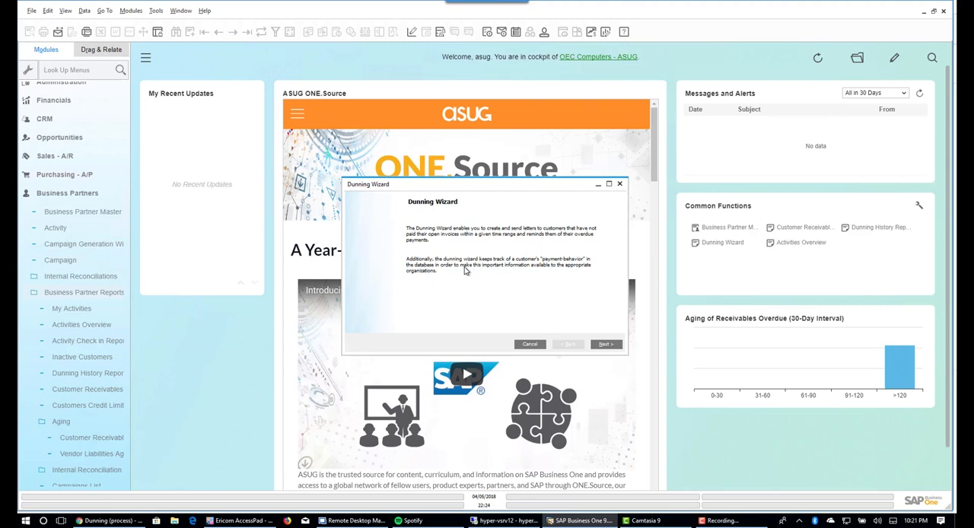
{"action": "left_click", "coordinate": [606, 345]}
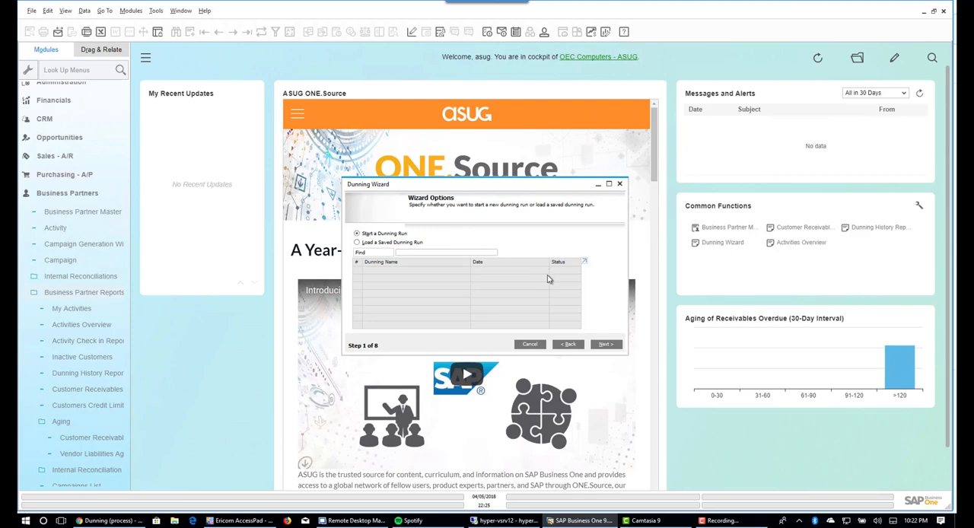
{"action": "left_click", "coordinate": [606, 345]}
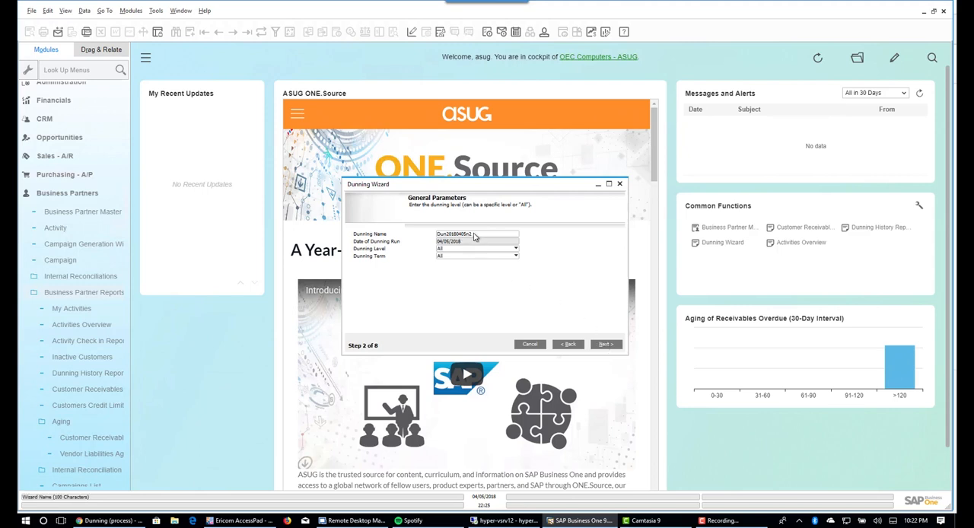
- Name the dunning run "Demo Dunning Run"
{"action": "double_click", "coordinate": [474, 236]}
{"action": "left_click", "coordinate": [479, 236]}
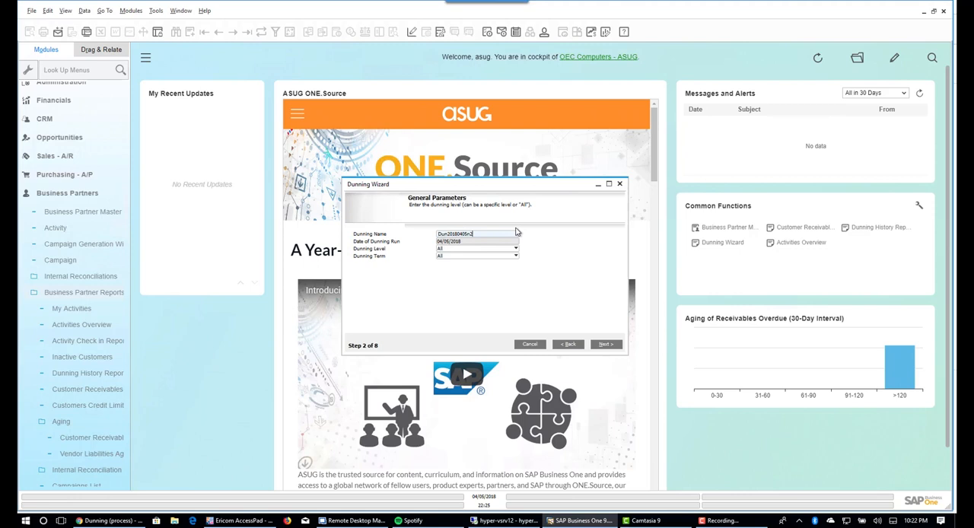
{"action": "key", "text": "BackSpace"}
{"action": "key", "text": "BackSpace"}
{"action": "key", "text": "BackSpace"}
{"action": "key", "text": "BackSpace"}
{"action": "key", "text": "BackSpace"}
{"action": "key", "text": "BackSpace"}
{"action": "key", "text": "BackSpace"}
{"action": "key", "text": "BackSpace"}
{"action": "key", "text": "BackSpace"}
{"action": "key", "text": "BackSpace"}
{"action": "key", "text": "BackSpace"}
{"action": "key", "text": "BackSpace"}
{"action": "key", "text": "BackSpace"}
{"action": "type", "text": "Demo Dunning Run"}
- Set the run's dunning level to Level 1 and its dunning term to Standard, and continue to customer selection
{"action": "left_click", "coordinate": [516, 249]}
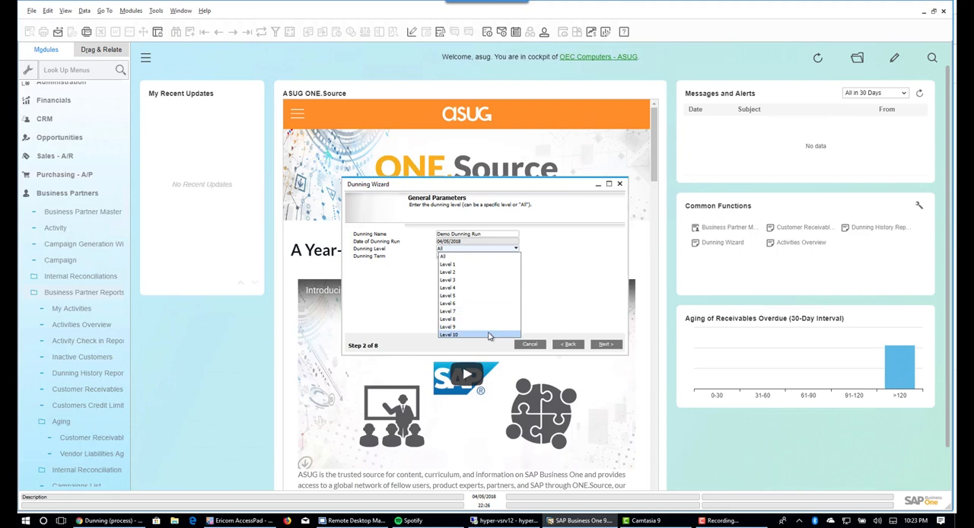
{"action": "left_click", "coordinate": [478, 266]}
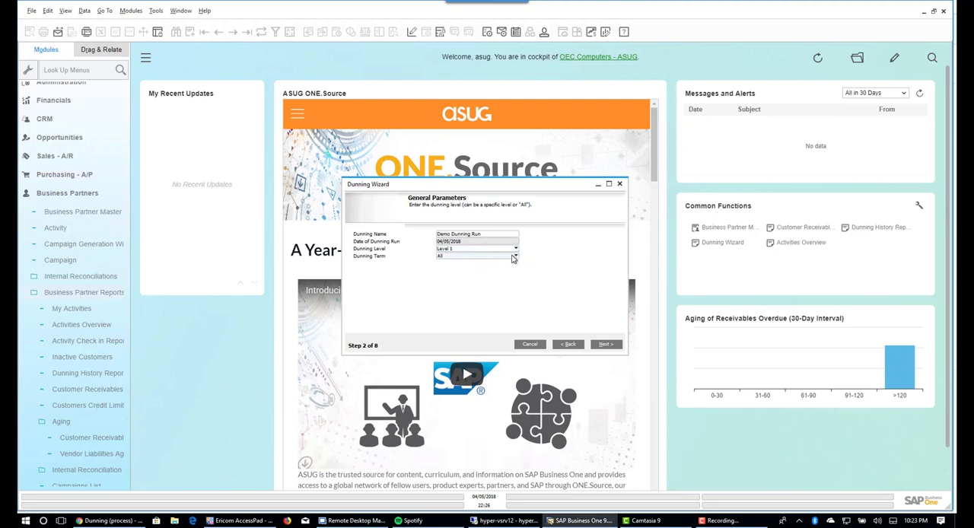
{"action": "left_click", "coordinate": [514, 257]}
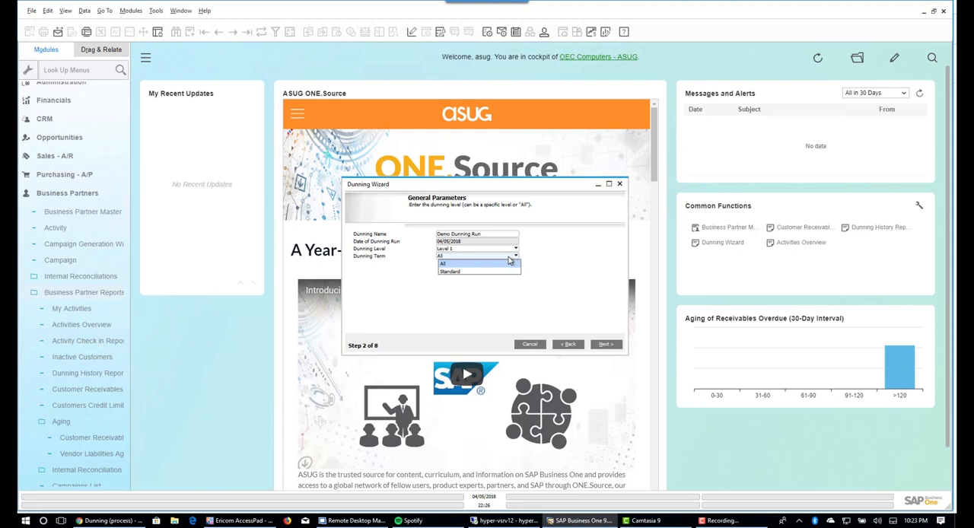
{"action": "left_click", "coordinate": [467, 272]}
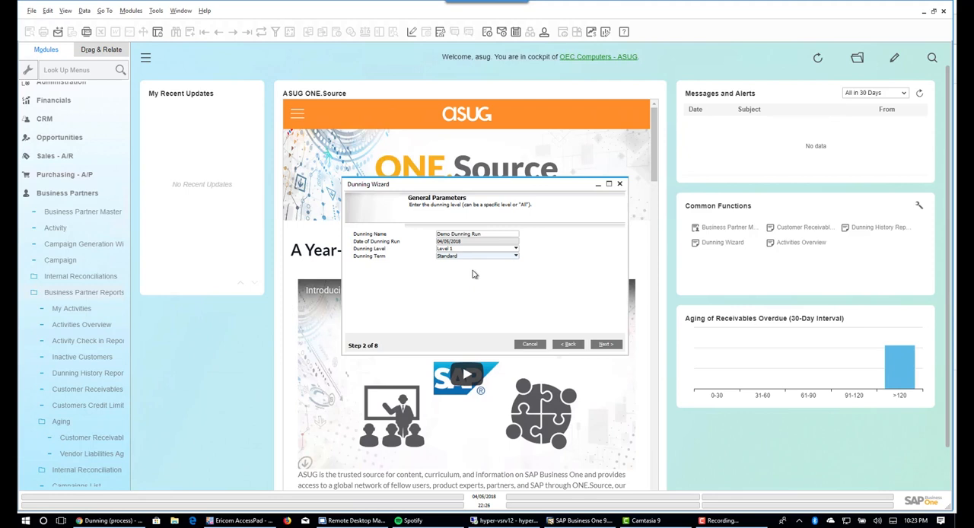
{"action": "left_click", "coordinate": [605, 347]}
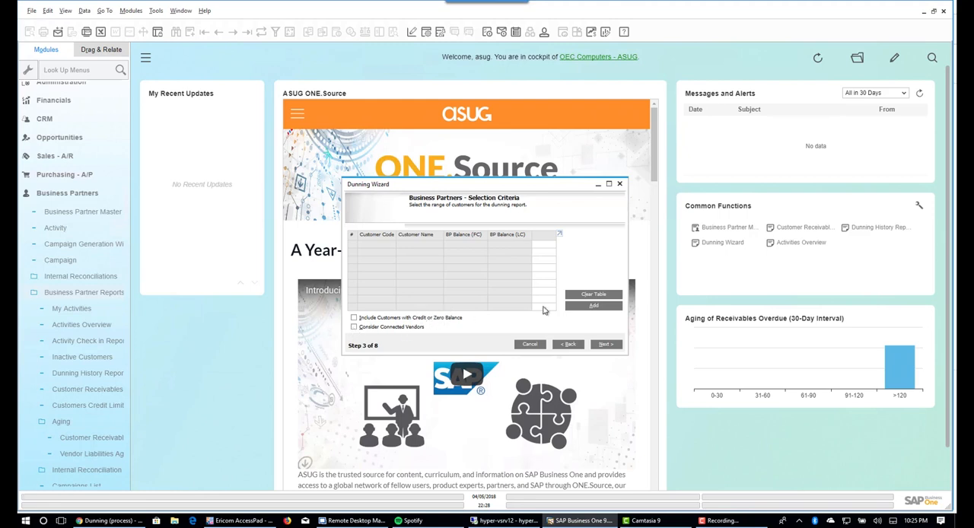
- Add all customers to the dunning run, with all customer groups included and properties ignored
{"action": "left_click", "coordinate": [596, 307]}
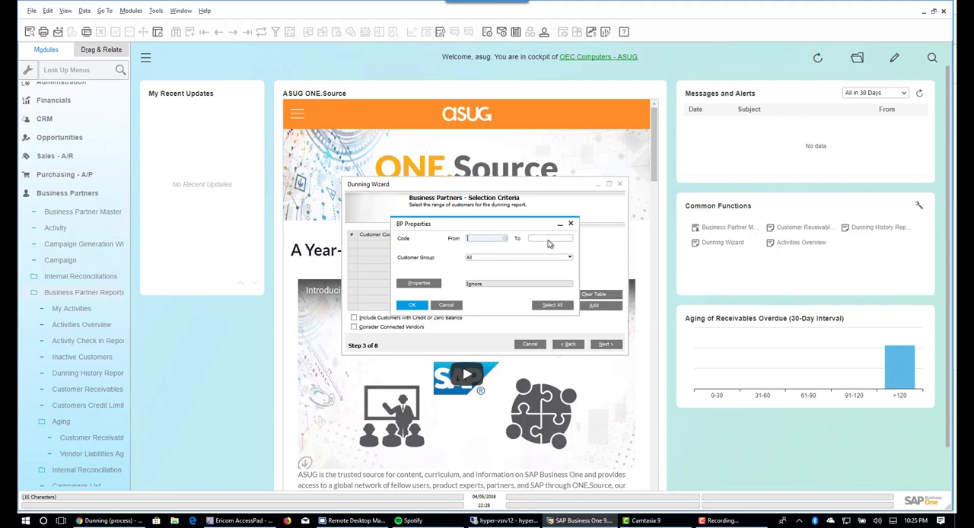
{"action": "left_click", "coordinate": [479, 259]}
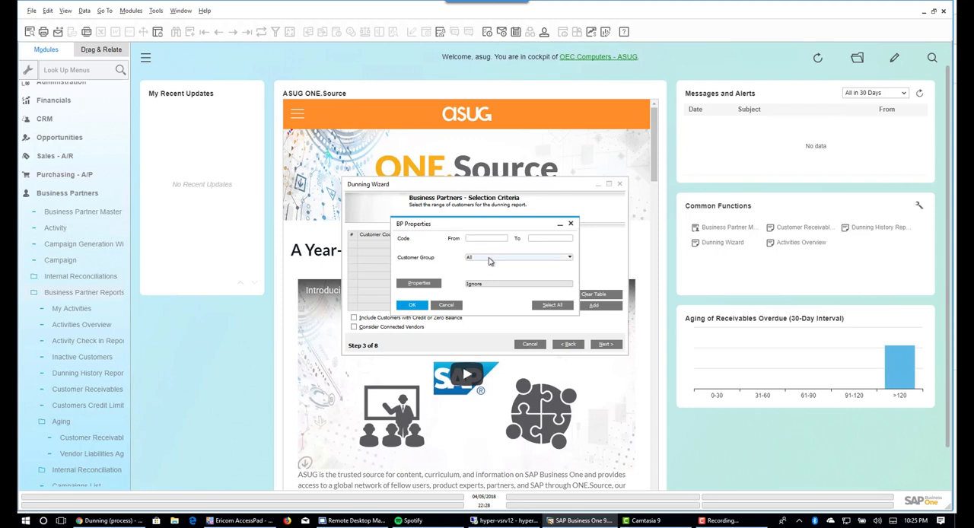
{"action": "left_click", "coordinate": [423, 284]}
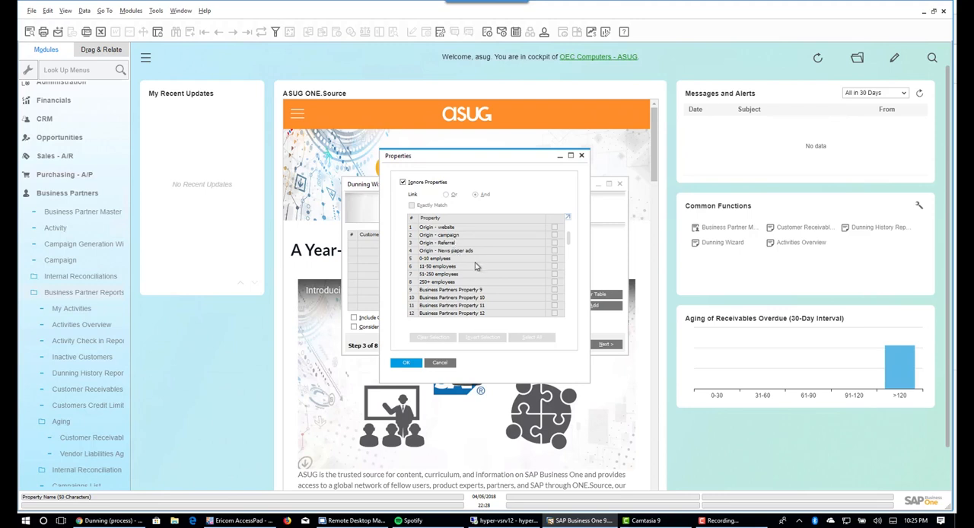
{"action": "left_click", "coordinate": [449, 364]}
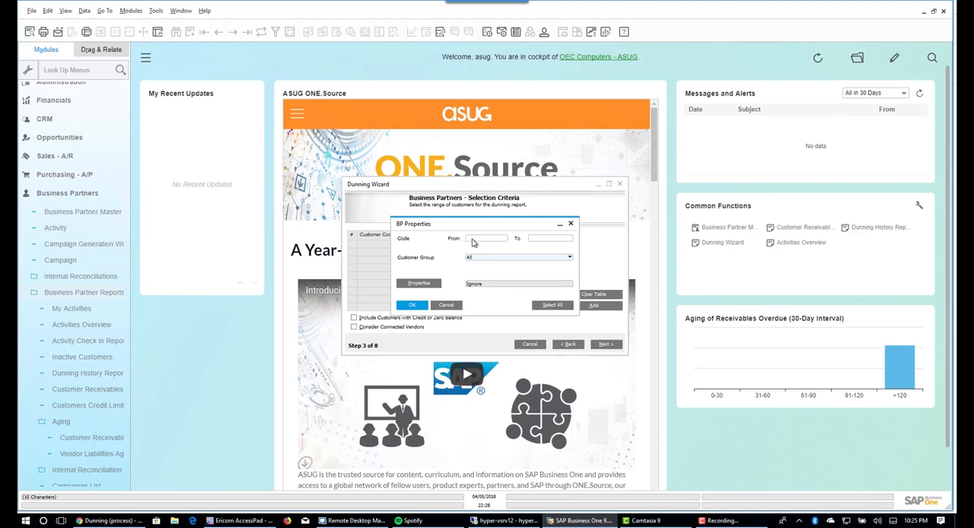
{"action": "left_click", "coordinate": [556, 306]}
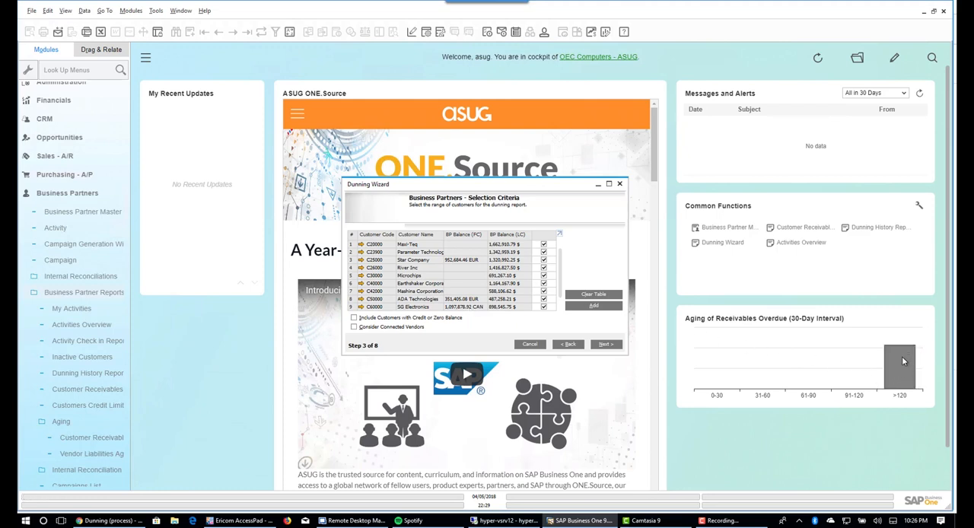
- Look through the selected customers and exclude Star Company from the dunning run
{"action": "mouse_move", "coordinate": [896, 357]}
{"action": "scroll", "coordinate": [513, 257], "scroll_direction": "down", "scroll_amount": 1}
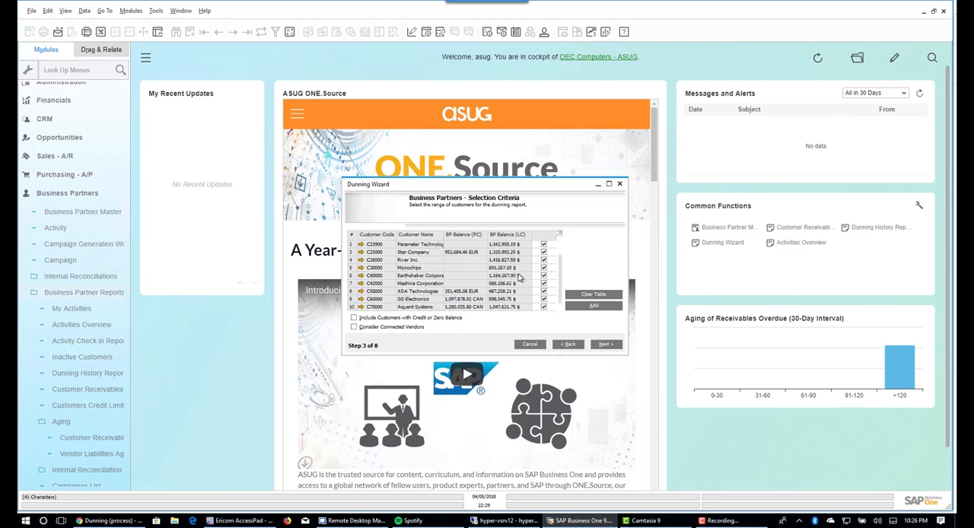
{"action": "scroll", "coordinate": [520, 280], "scroll_direction": "up", "scroll_amount": 1}
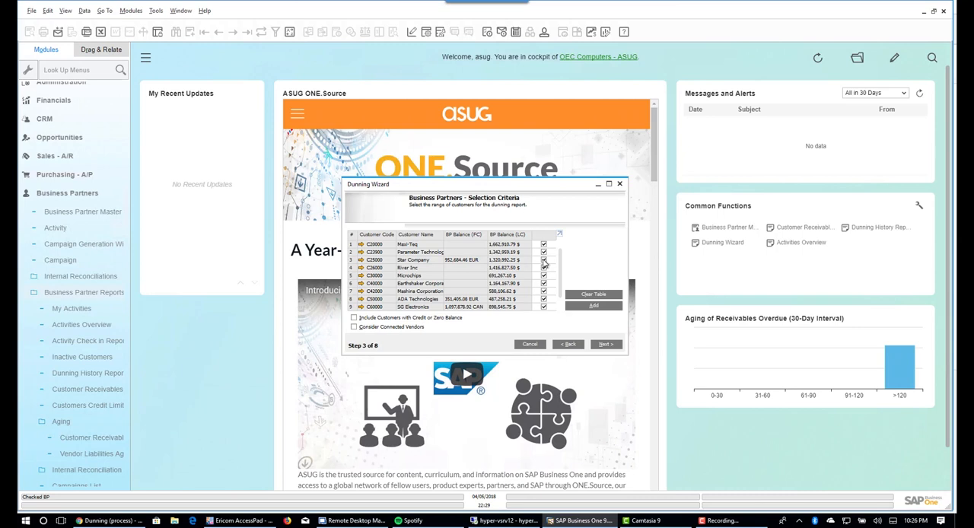
{"action": "left_click", "coordinate": [543, 260]}
{"action": "left_click", "coordinate": [362, 268]}
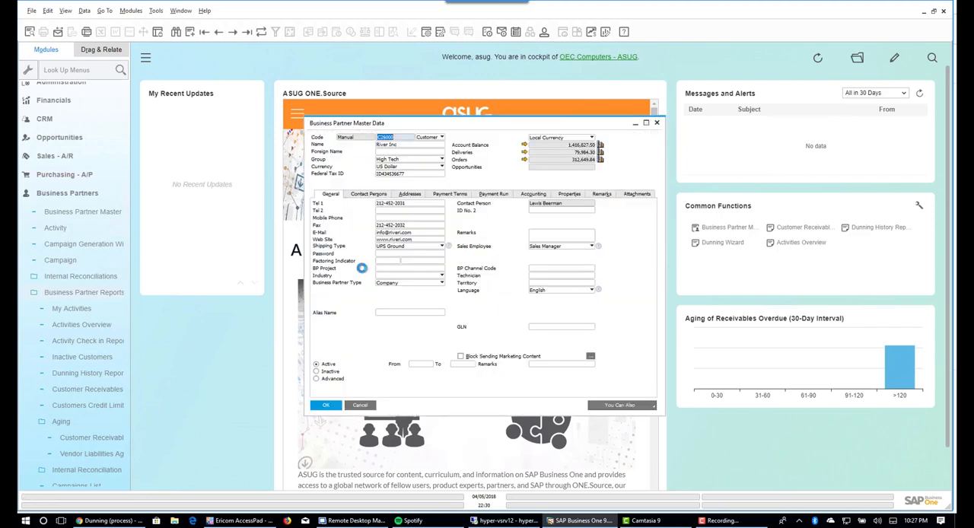
{"action": "left_click", "coordinate": [525, 146]}
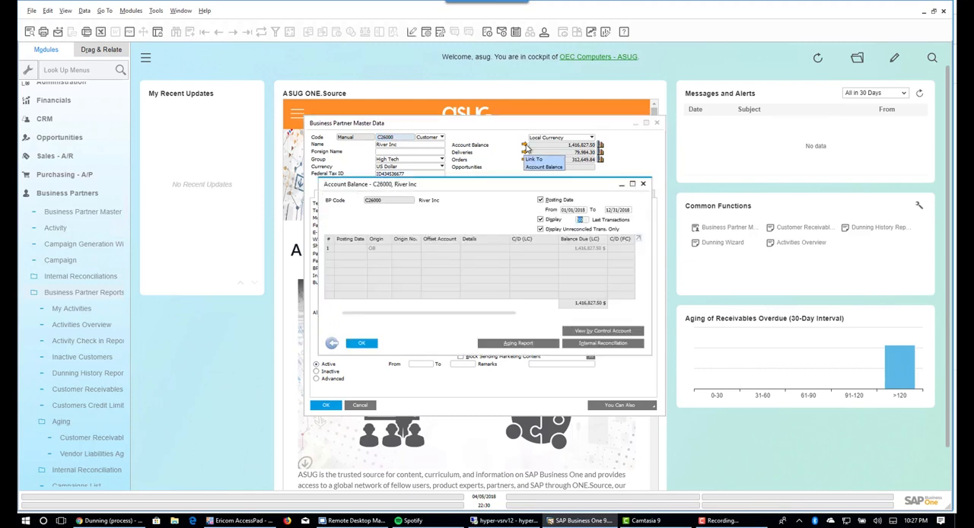
{"action": "left_click", "coordinate": [541, 200]}
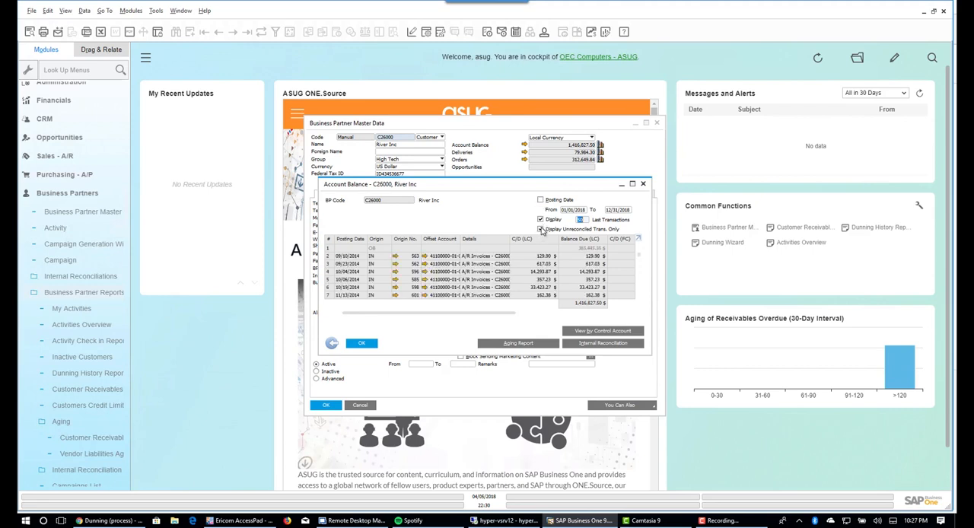
{"action": "left_click", "coordinate": [541, 220]}
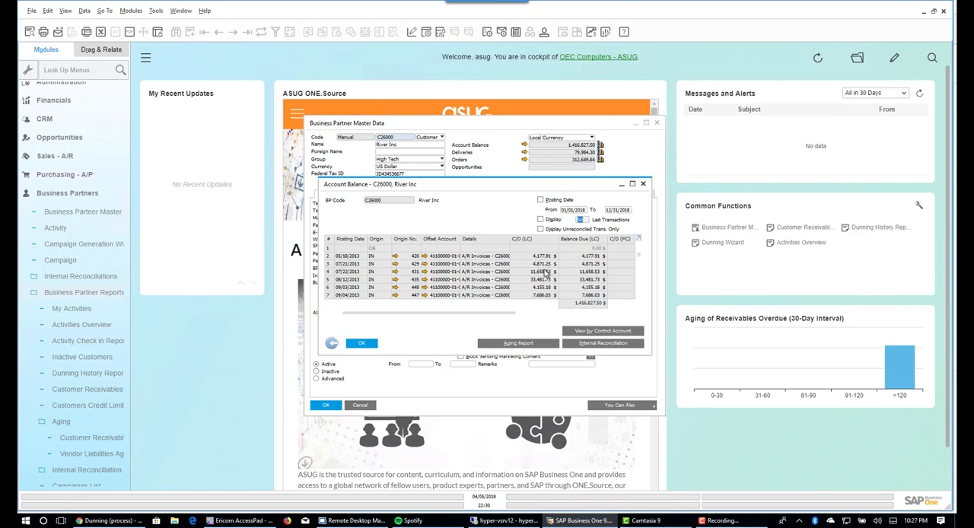
{"action": "scroll", "coordinate": [546, 269], "scroll_direction": "down", "scroll_amount": 2}
{"action": "scroll", "coordinate": [544, 275], "scroll_direction": "down", "scroll_amount": 1}
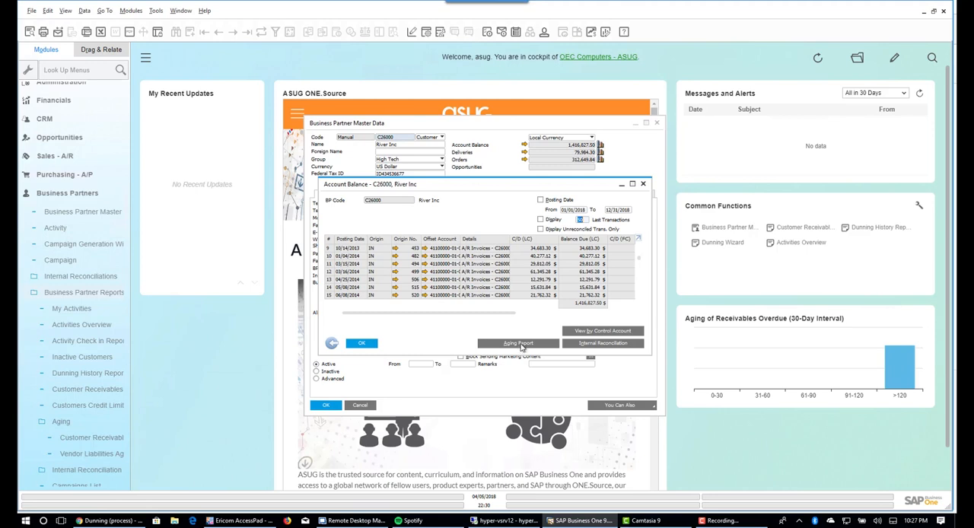
{"action": "left_click", "coordinate": [332, 345]}
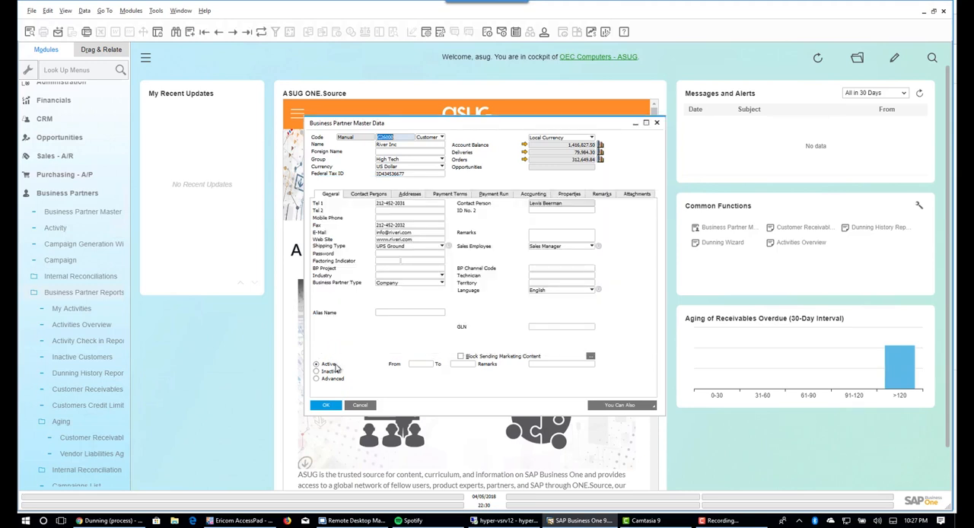
{"action": "left_click", "coordinate": [330, 404]}
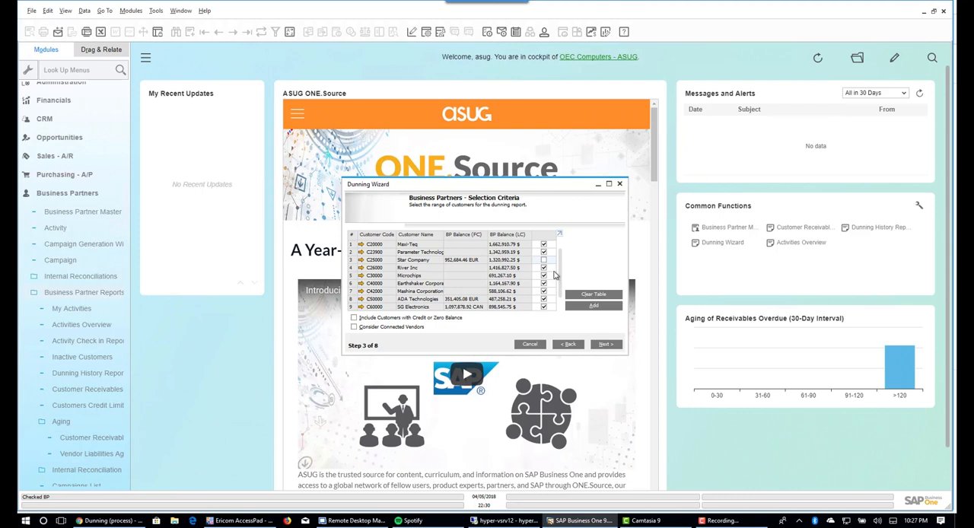
- Continue to the document parameters and set the start of the posting date range to 01/01/2016
{"action": "left_click", "coordinate": [606, 345]}
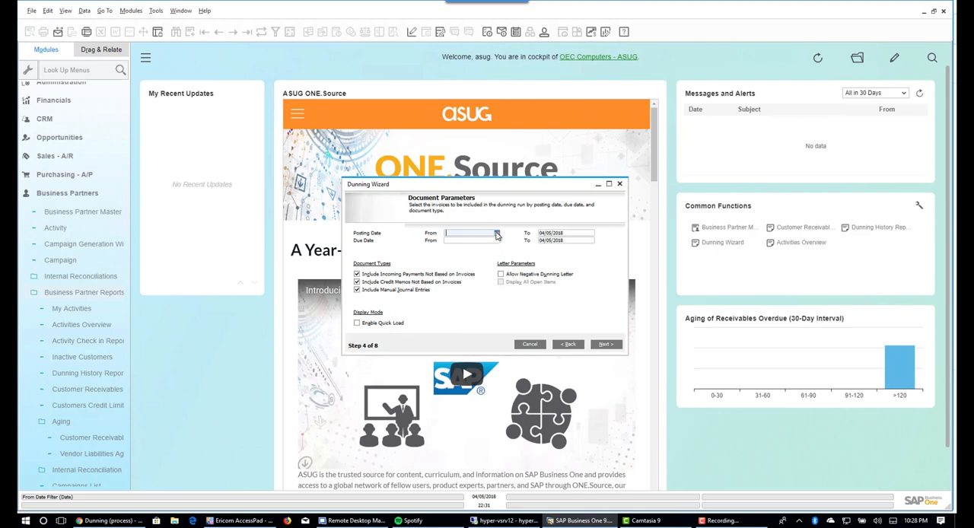
{"action": "left_click", "coordinate": [497, 235]}
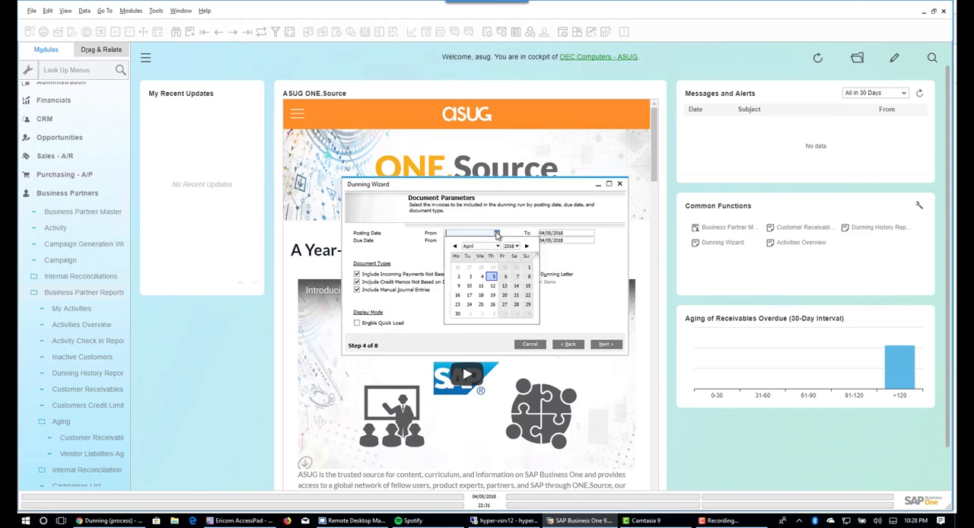
{"action": "left_click", "coordinate": [455, 248]}
{"action": "left_click", "coordinate": [455, 247]}
{"action": "left_click", "coordinate": [456, 248]}
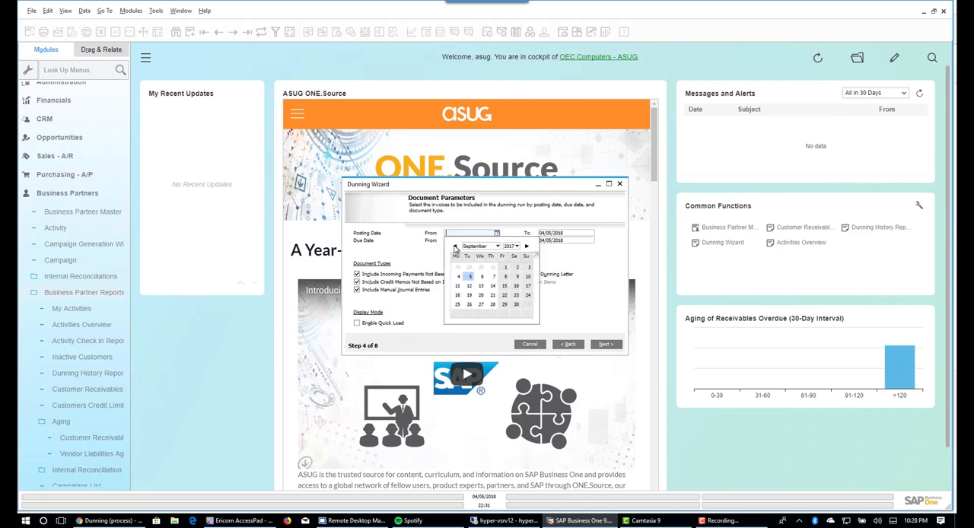
{"action": "left_click", "coordinate": [455, 247]}
{"action": "double_click", "coordinate": [455, 247]}
{"action": "left_click", "coordinate": [455, 247]}
{"action": "double_click", "coordinate": [455, 247]}
{"action": "double_click", "coordinate": [455, 248]}
{"action": "left_click", "coordinate": [455, 248]}
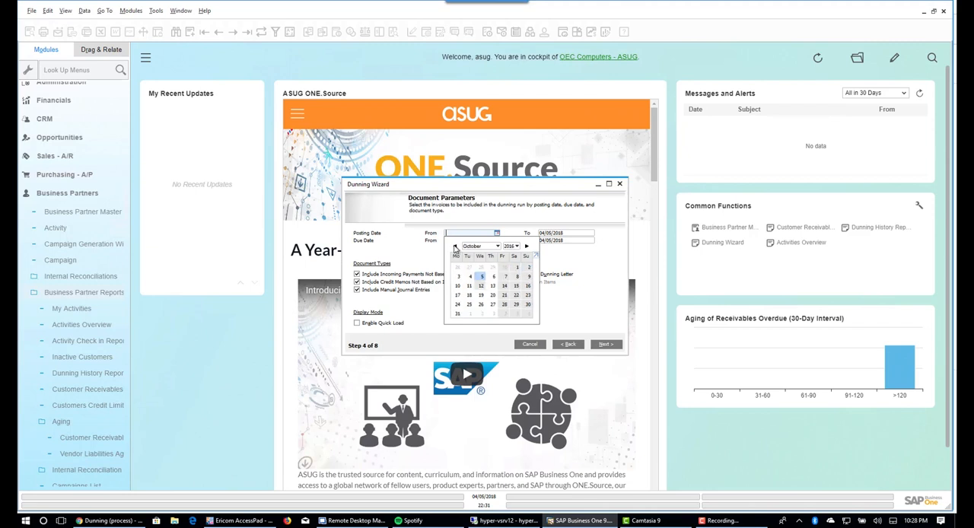
{"action": "double_click", "coordinate": [455, 248]}
{"action": "double_click", "coordinate": [455, 248]}
{"action": "double_click", "coordinate": [455, 248]}
{"action": "double_click", "coordinate": [456, 247]}
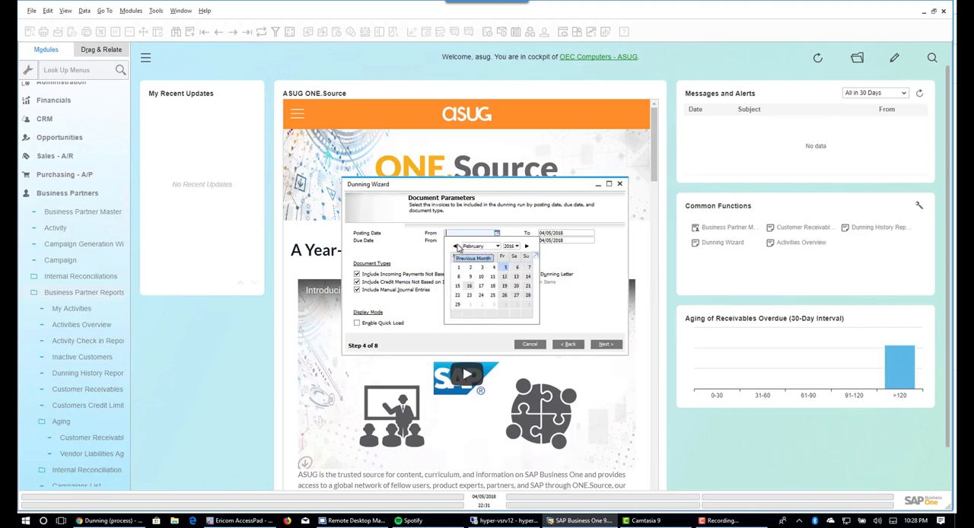
{"action": "left_click", "coordinate": [457, 249]}
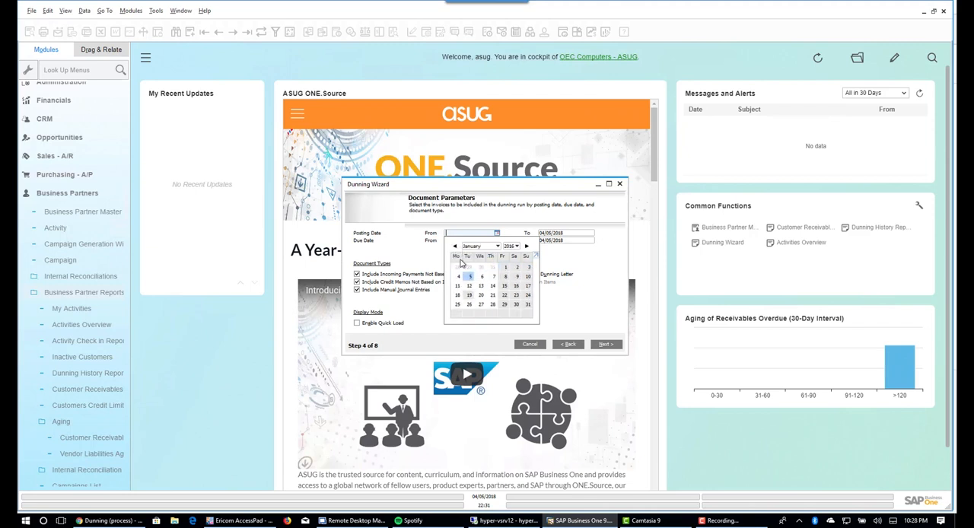
{"action": "left_click", "coordinate": [503, 268]}
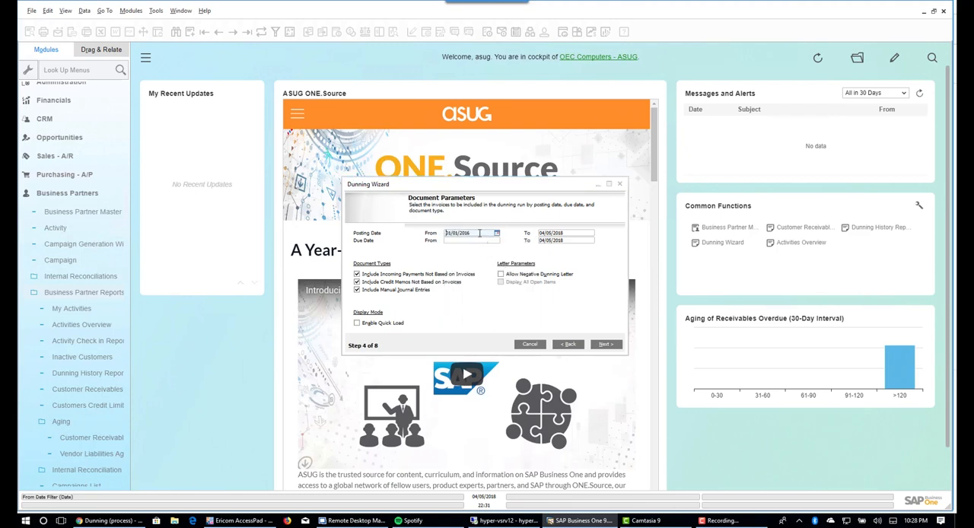
{"action": "key", "text": "Tab"}
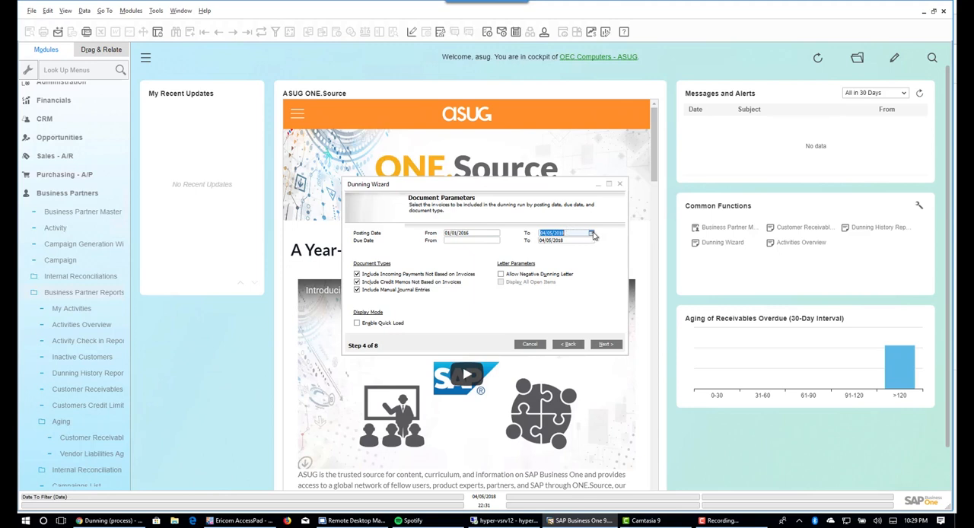
- Set the end of the posting date range to 01/31/2018
{"action": "left_click", "coordinate": [592, 233]}
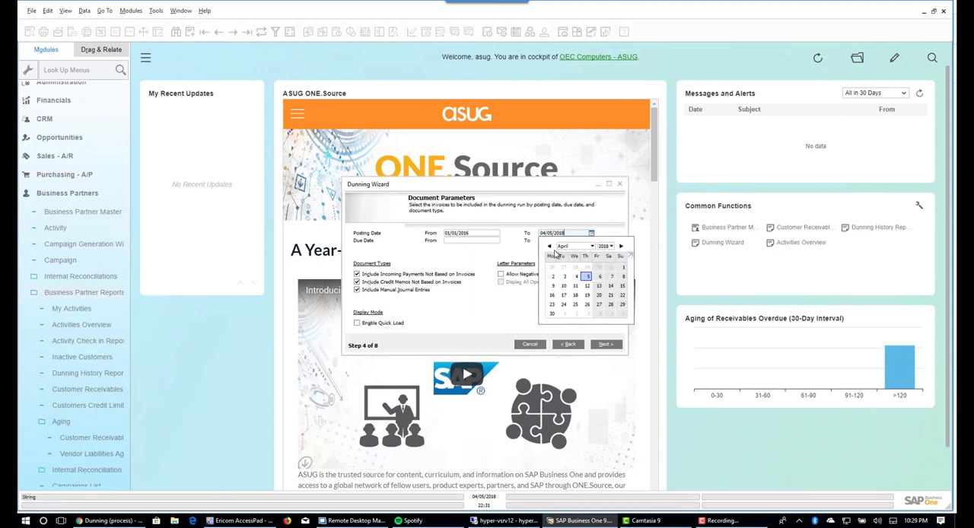
{"action": "left_click", "coordinate": [550, 249]}
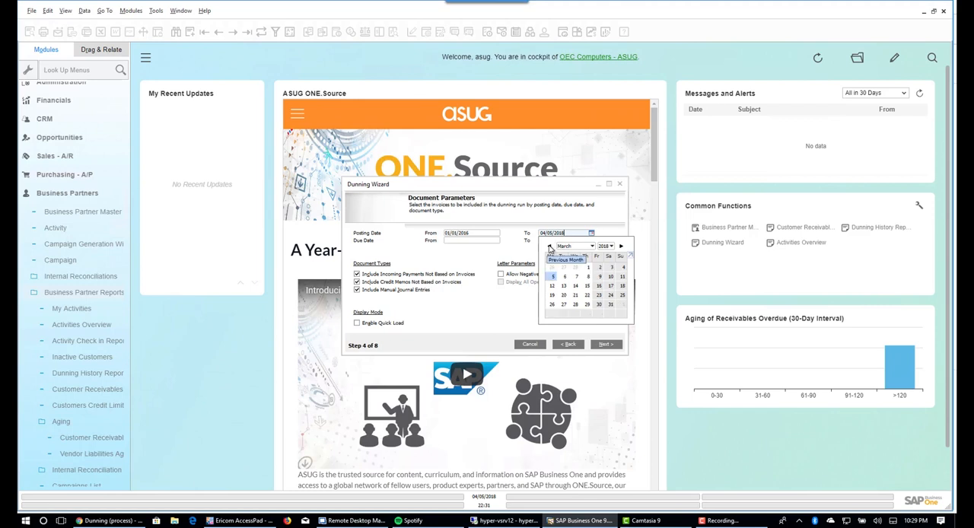
{"action": "left_click", "coordinate": [550, 248]}
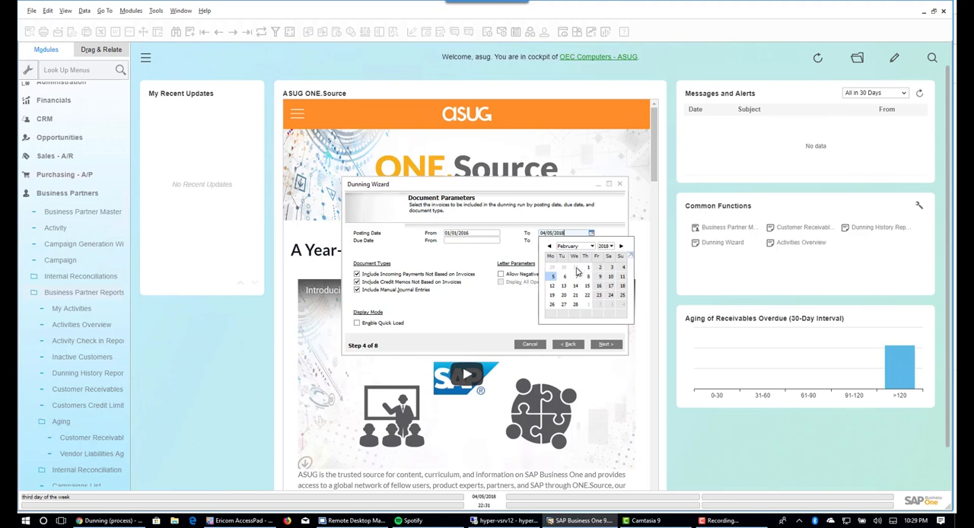
{"action": "left_click", "coordinate": [576, 267]}
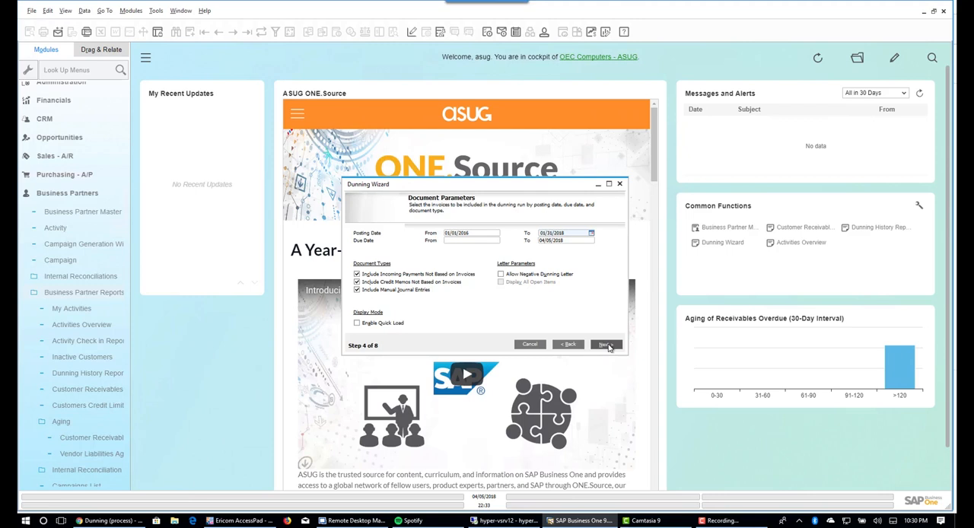
- Proceed from the document parameters and set the CAN and EUR exchange rates for April 5, 2018 to 1
{"action": "left_click", "coordinate": [606, 346]}
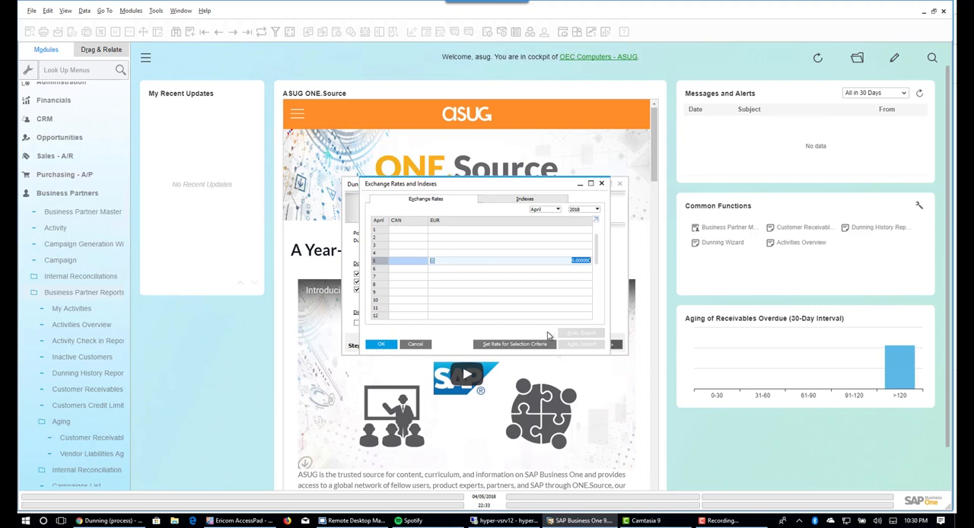
{"action": "left_click", "coordinate": [411, 264]}
{"action": "left_click", "coordinate": [411, 263]}
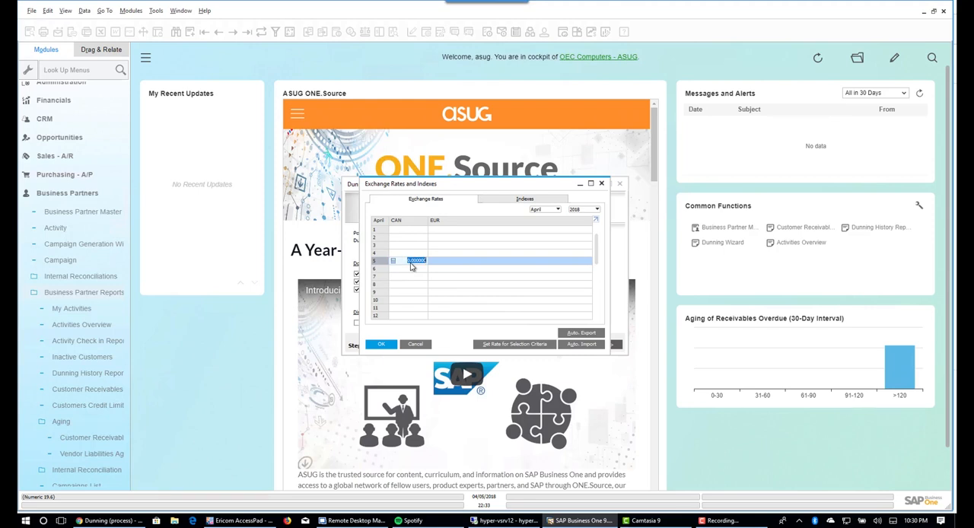
{"action": "type", "text": "1"}
{"action": "left_click", "coordinate": [470, 266]}
{"action": "type", "text": "1"}
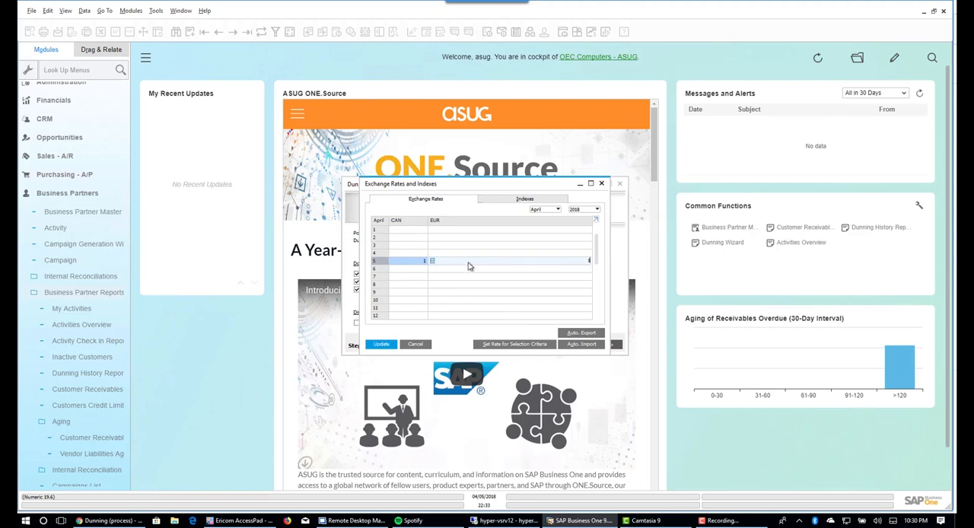
{"action": "key", "text": "Tab"}
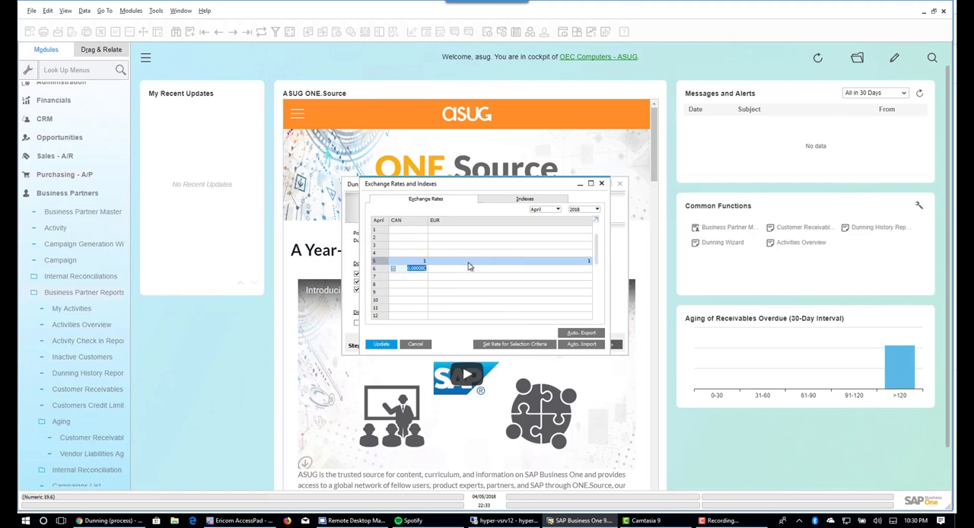
{"action": "left_click", "coordinate": [382, 347]}
{"action": "left_click", "coordinate": [382, 345]}
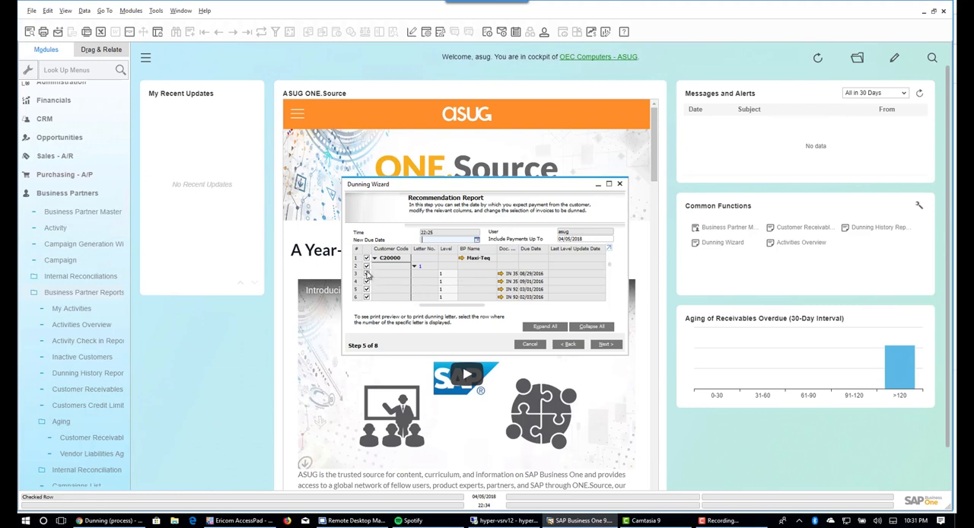
- Look through the recommended invoices in the recommendation report, collapsing the list to customer level and expanding it again
{"action": "scroll", "coordinate": [415, 290], "scroll_direction": "down", "scroll_amount": 1}
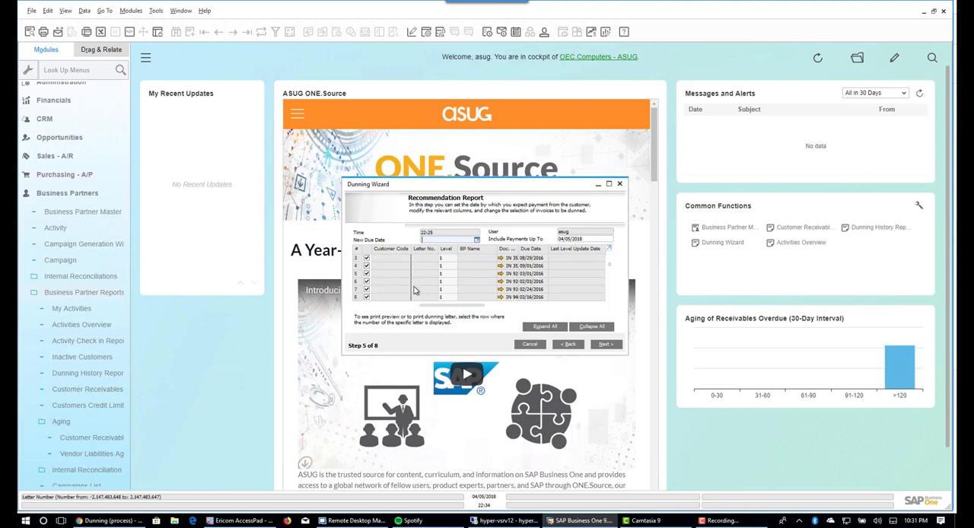
{"action": "scroll", "coordinate": [415, 290], "scroll_direction": "down", "scroll_amount": 3}
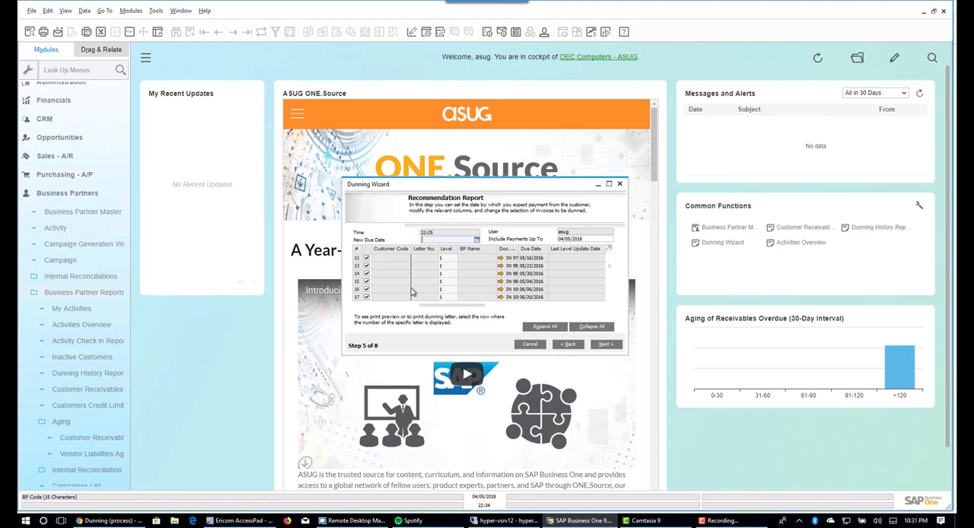
{"action": "left_click", "coordinate": [586, 328]}
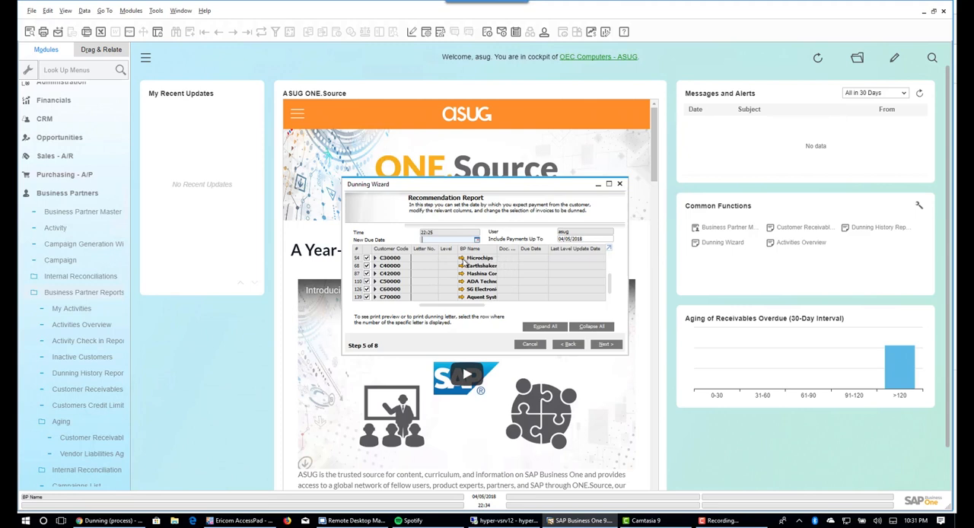
{"action": "left_click", "coordinate": [537, 329]}
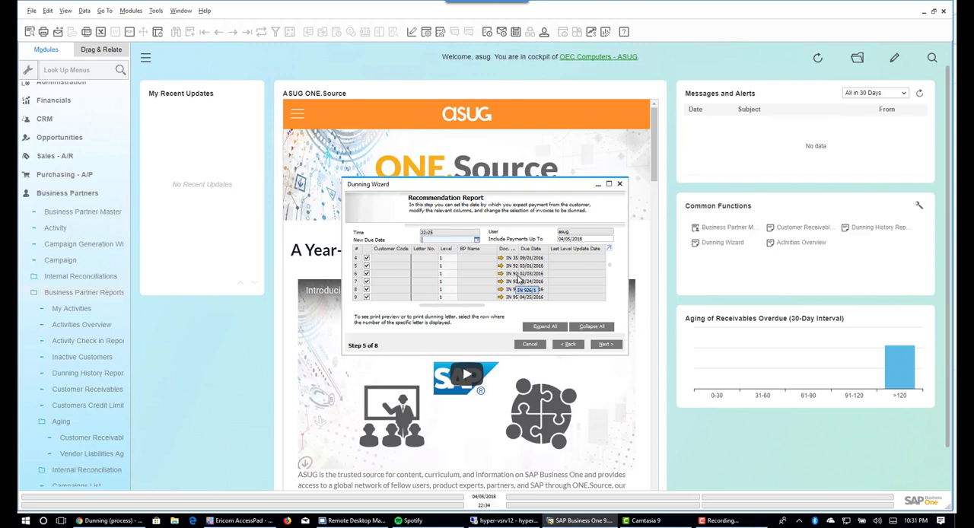
- Continue to the processing options, save the recommendation report as a draft and exit the wizard
{"action": "left_click", "coordinate": [605, 345]}
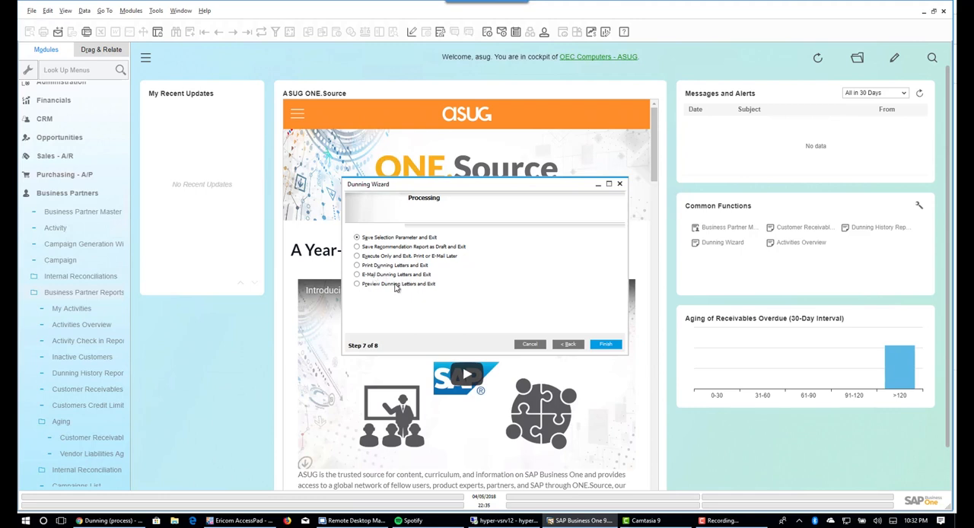
{"action": "left_click", "coordinate": [357, 248]}
{"action": "left_click", "coordinate": [607, 346]}
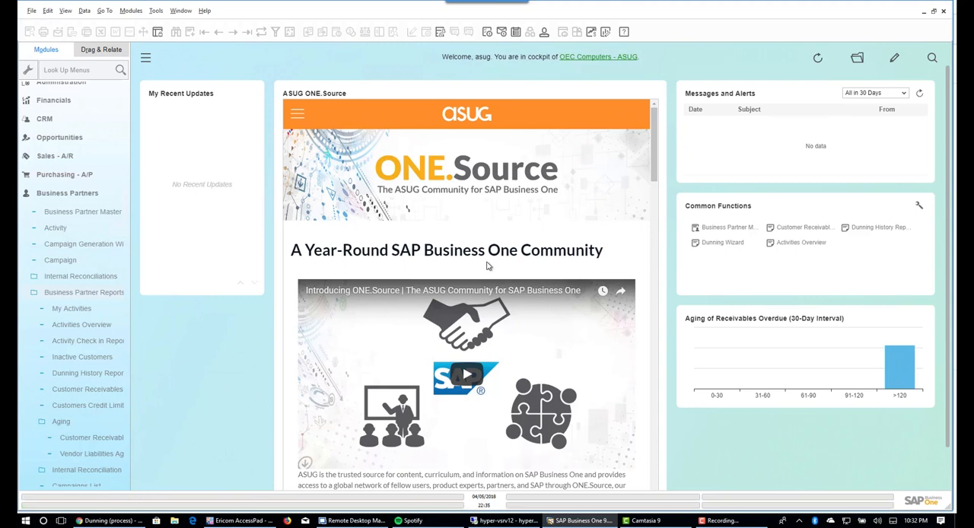
- Reopen the Dunning Wizard and load the saved Demo Dunning Run
{"action": "left_click", "coordinate": [711, 245]}
{"action": "left_click", "coordinate": [605, 346]}
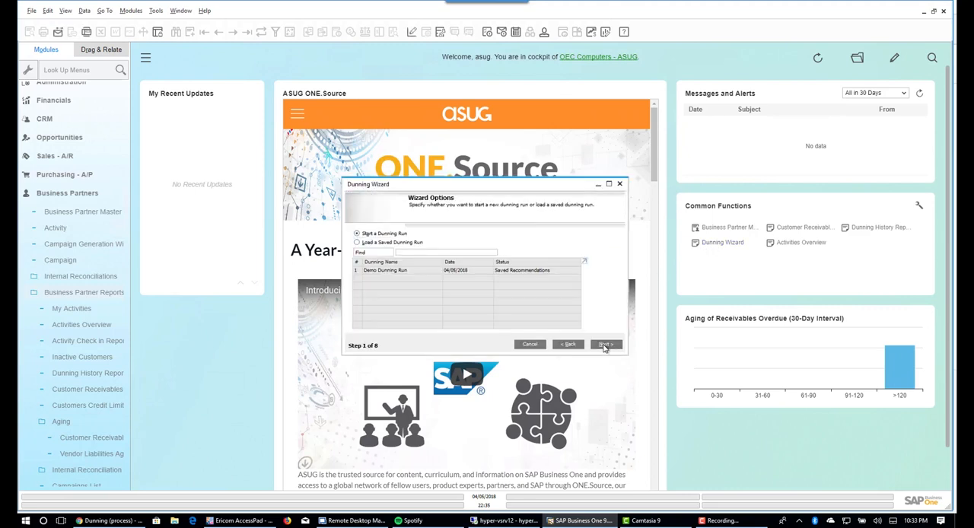
{"action": "left_click", "coordinate": [403, 273]}
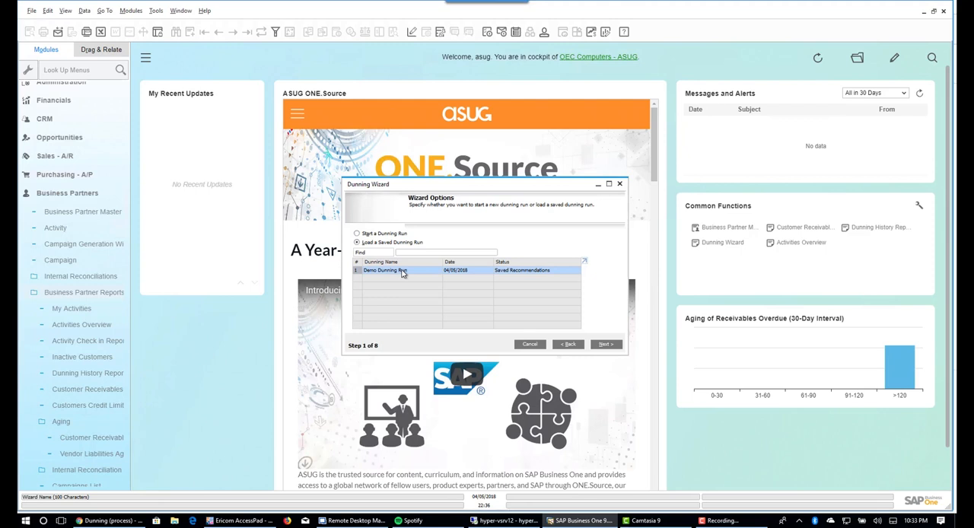
{"action": "left_click", "coordinate": [606, 345]}
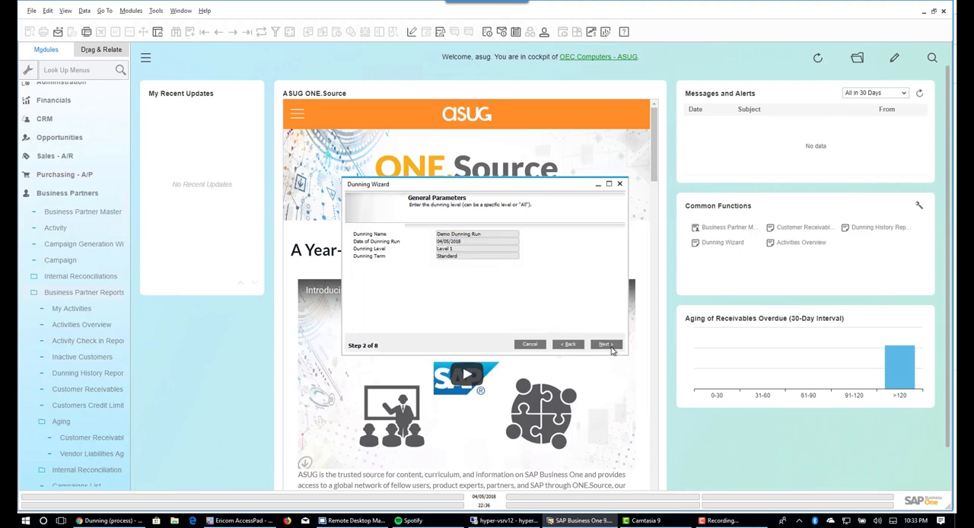
- Go through the loaded run's general parameters, customers, document parameters and recommendation report up to the processing options
{"action": "left_click", "coordinate": [607, 347]}
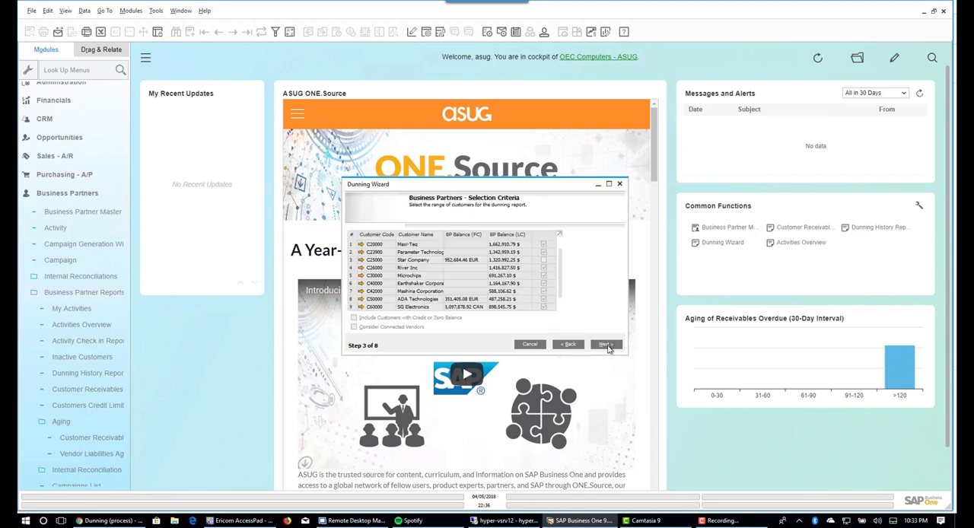
{"action": "left_click", "coordinate": [607, 346]}
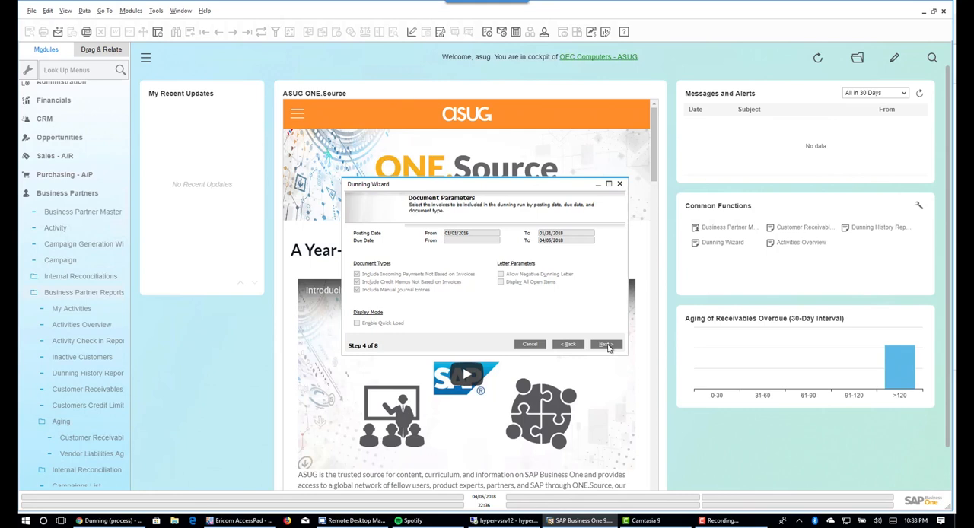
{"action": "left_click", "coordinate": [607, 346]}
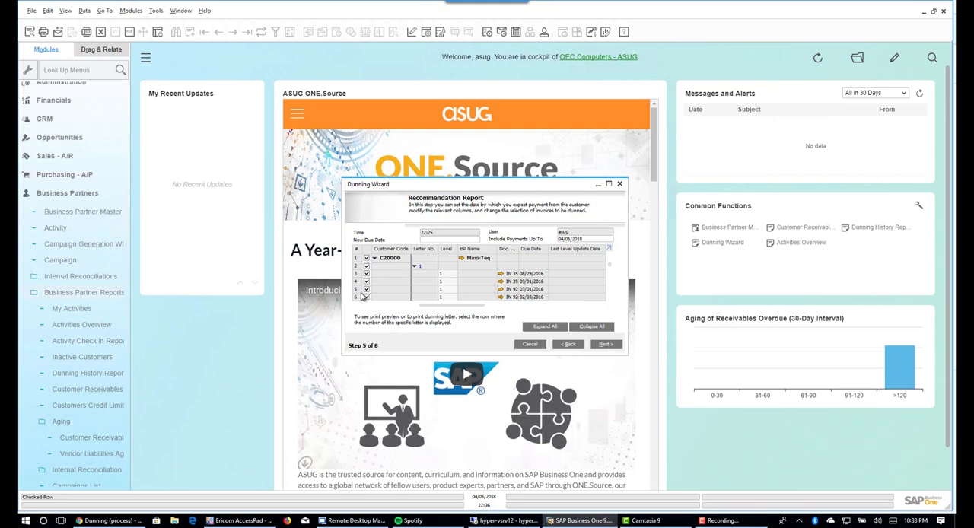
{"action": "left_click", "coordinate": [606, 345]}
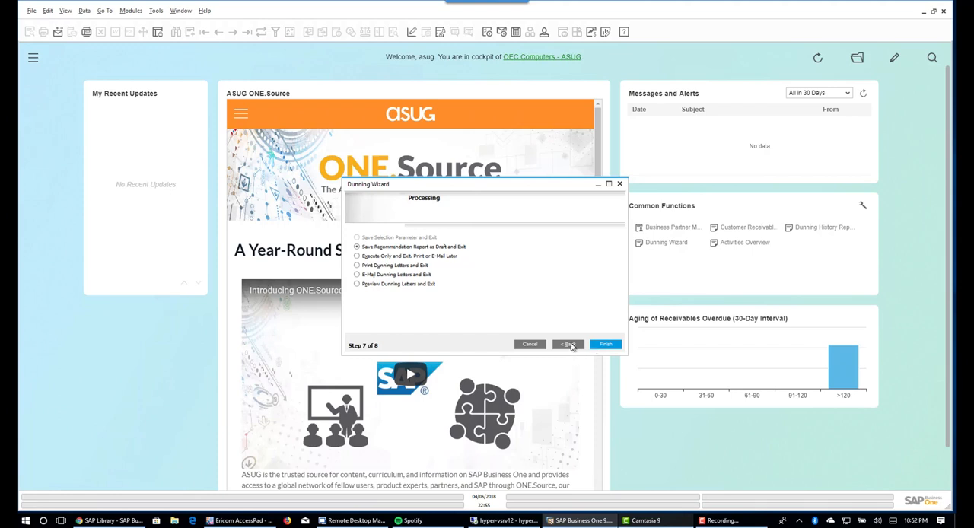
- Return to the recommendation report and look over the invoices proposed for Maxi-Teq
{"action": "left_click", "coordinate": [571, 345]}
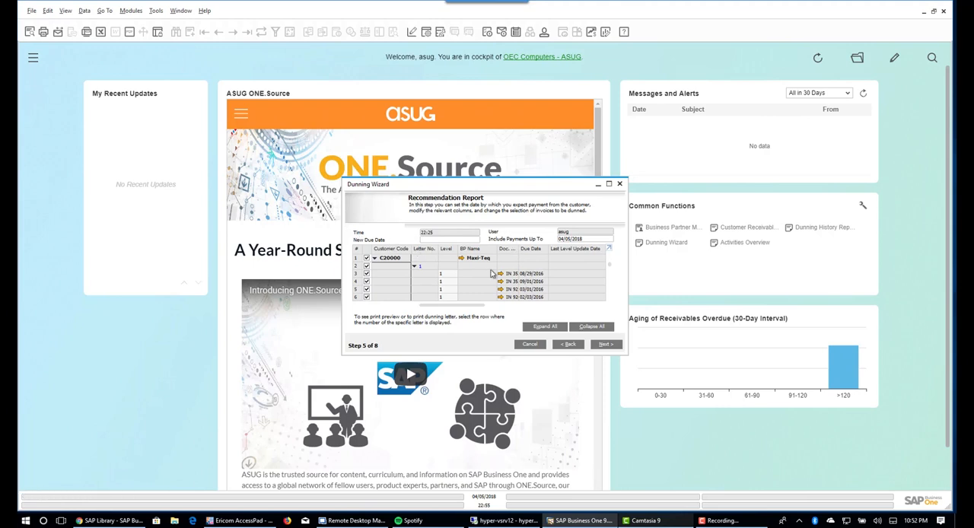
{"action": "scroll", "coordinate": [480, 281], "scroll_direction": "down", "scroll_amount": 1}
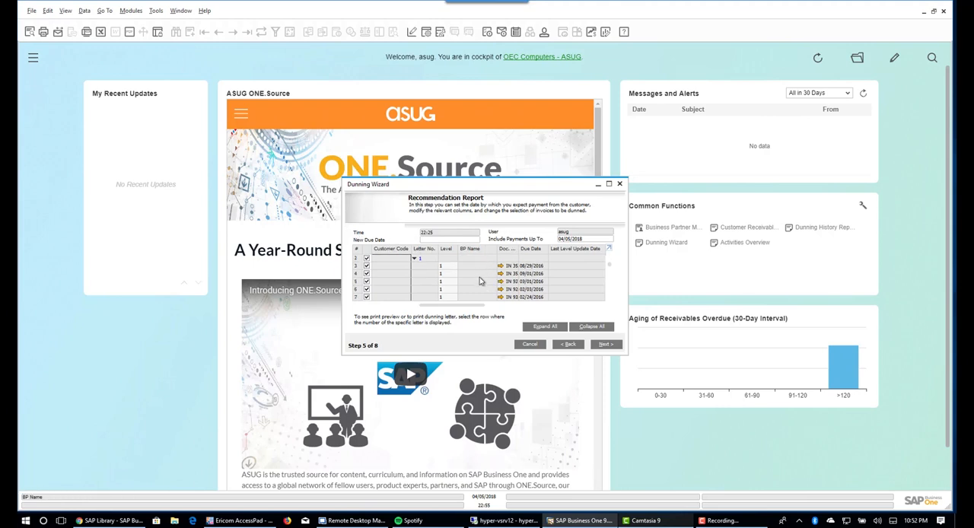
{"action": "scroll", "coordinate": [479, 281], "scroll_direction": "down", "scroll_amount": 1}
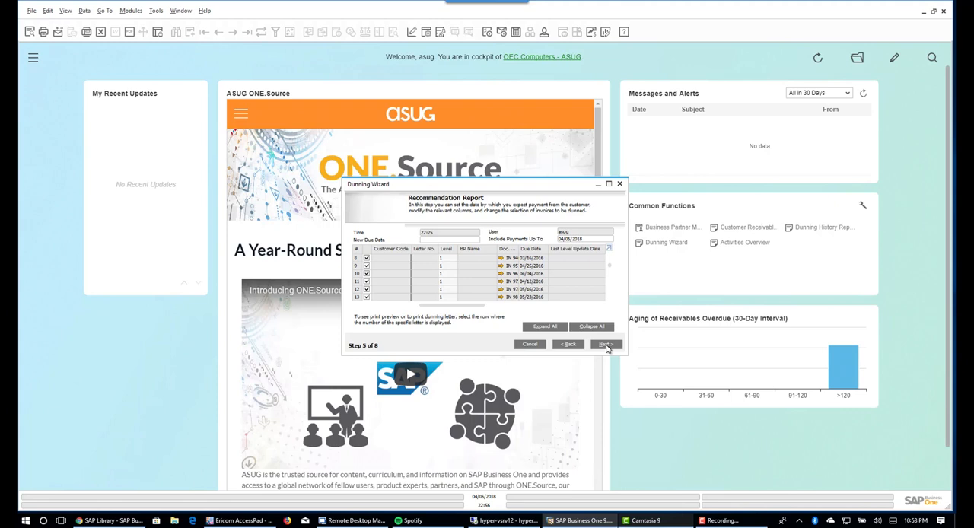
- Advance to the processing options and finish the run with execution only, leaving printing or e-mailing of the letters out
{"action": "left_click", "coordinate": [605, 344]}
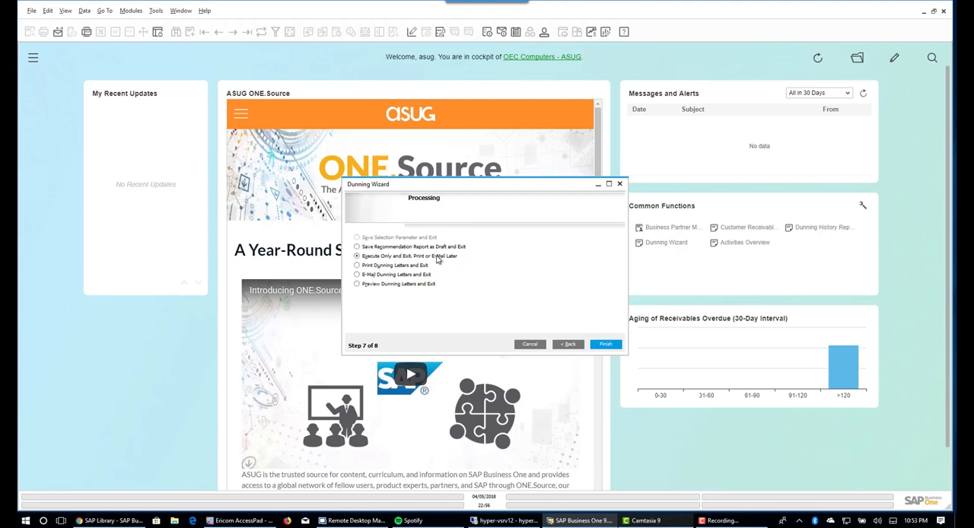
{"action": "left_click", "coordinate": [357, 274]}
{"action": "left_click", "coordinate": [357, 265]}
{"action": "left_click", "coordinate": [358, 257]}
{"action": "left_click", "coordinate": [611, 348]}
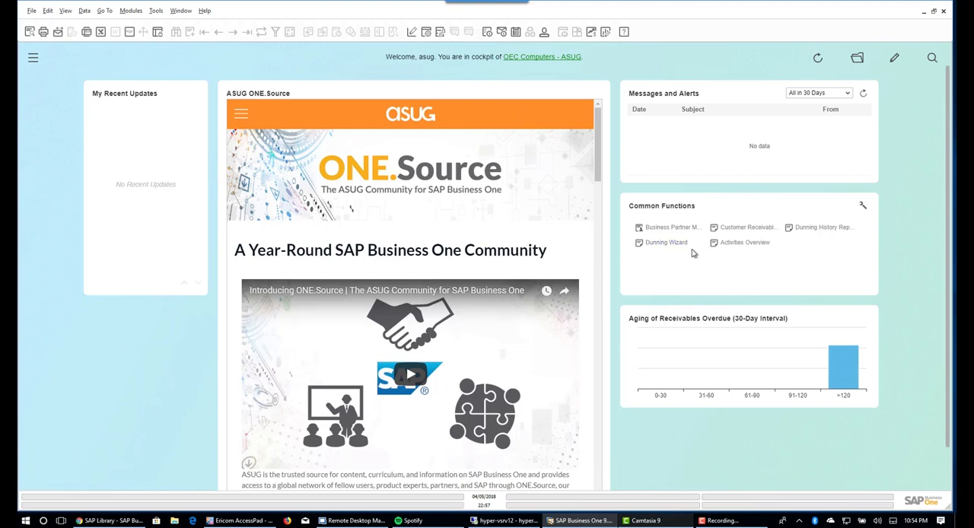
- Run the Dunning History Report for Level 1 dunning runs dated 04/01/2018 to 04/08/2018 and look through the listed customers and invoices
{"action": "left_click", "coordinate": [817, 230]}
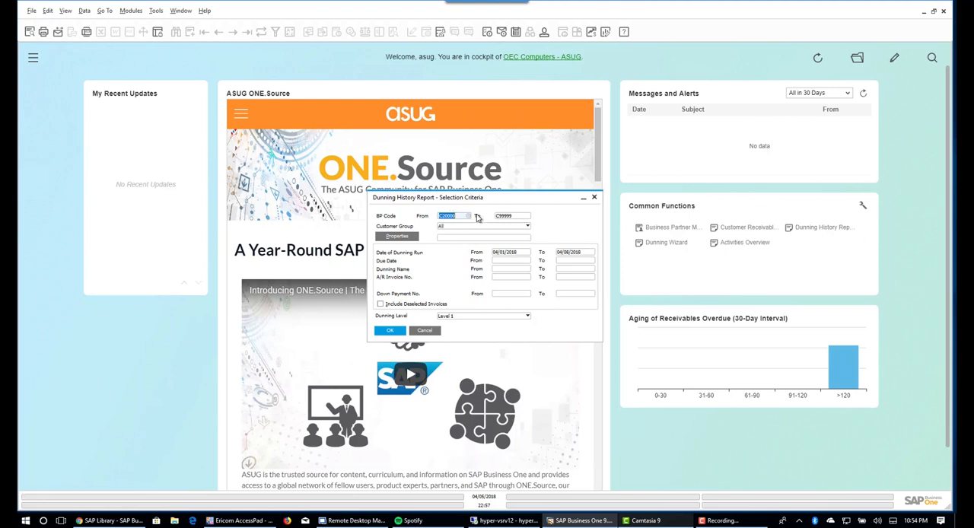
{"action": "left_click", "coordinate": [389, 334]}
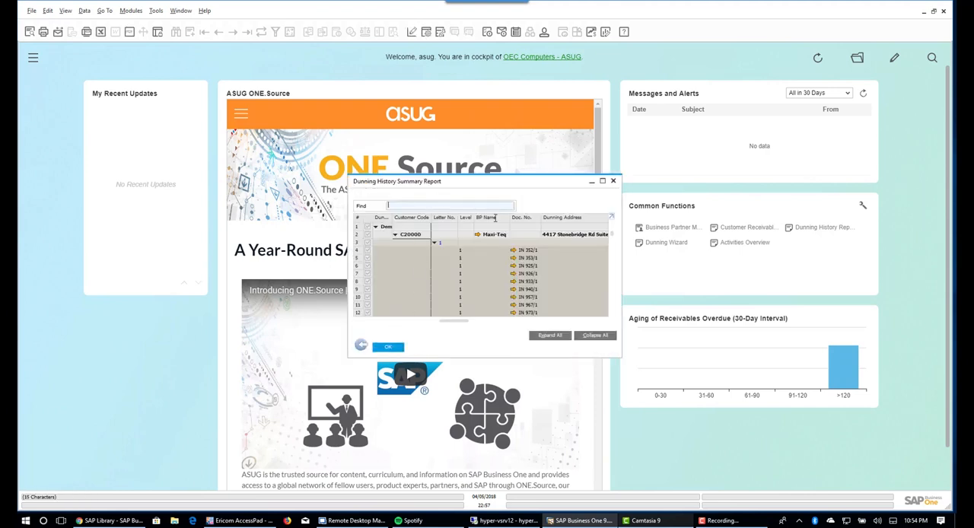
{"action": "scroll", "coordinate": [481, 247], "scroll_direction": "down", "scroll_amount": 2}
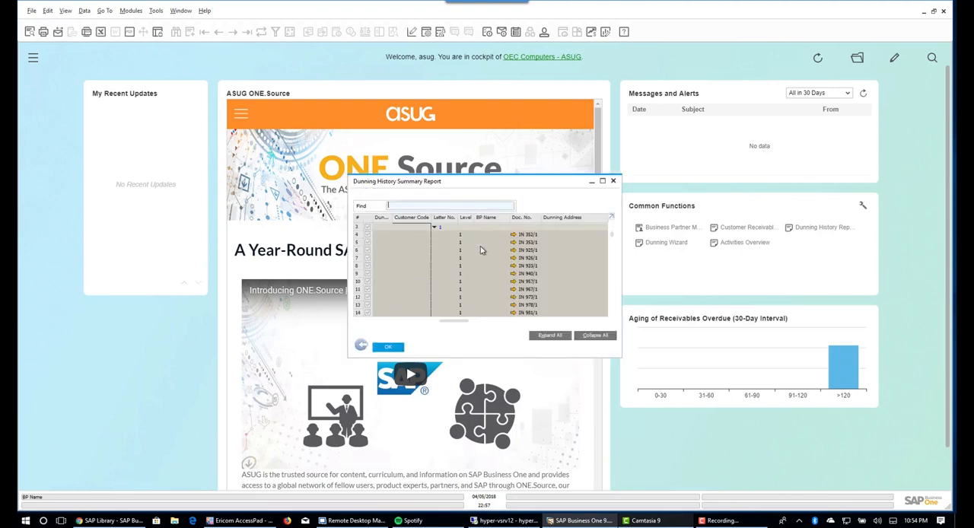
{"action": "scroll", "coordinate": [480, 246], "scroll_direction": "down", "scroll_amount": 5}
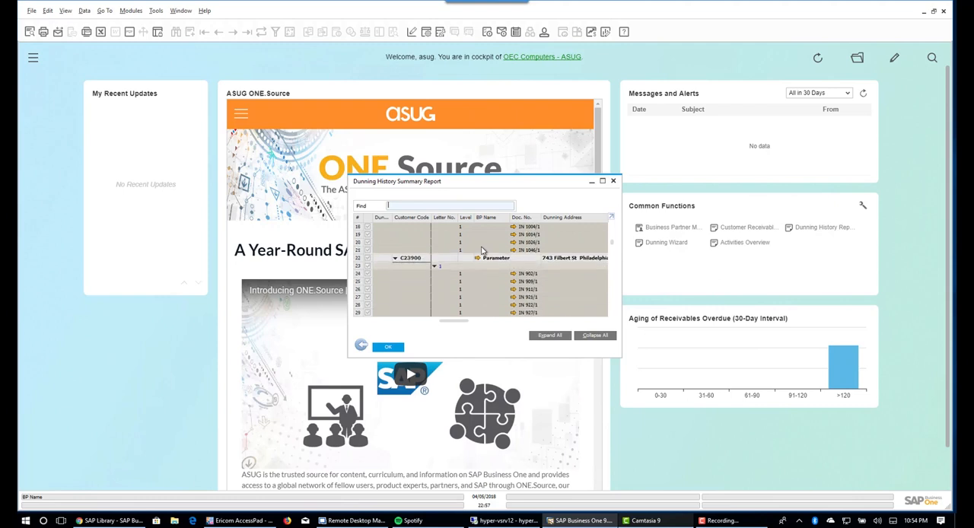
{"action": "right_click", "coordinate": [383, 263]}
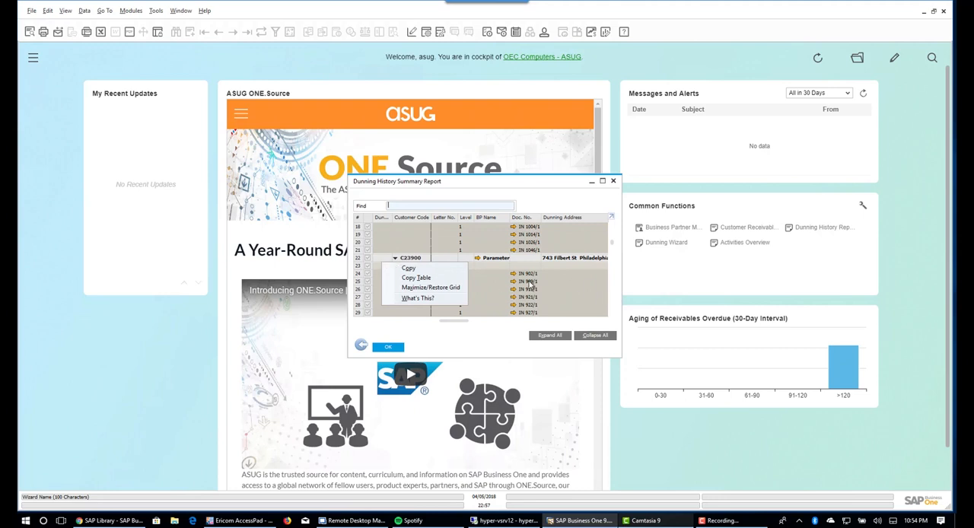
{"action": "left_click", "coordinate": [613, 299]}
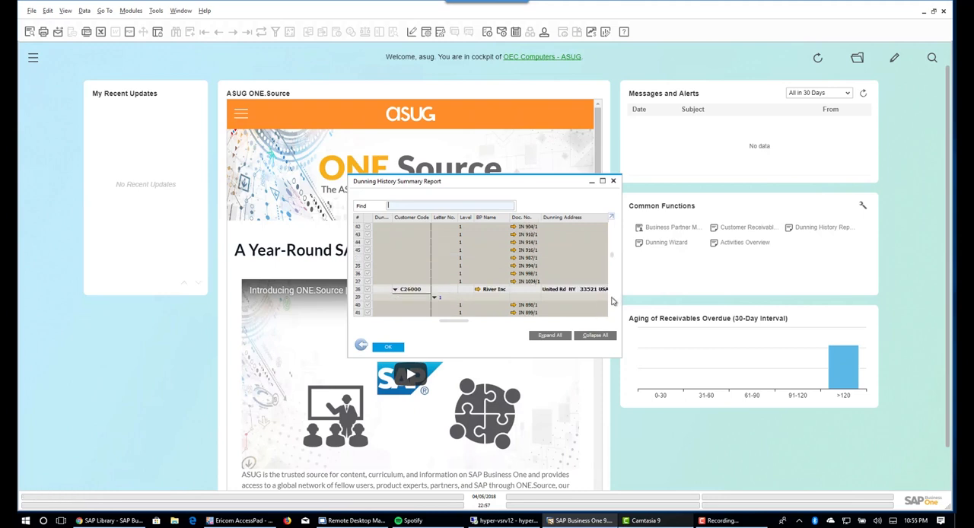
{"action": "left_click", "coordinate": [612, 298]}
{"action": "left_click", "coordinate": [612, 298]}
{"action": "left_click", "coordinate": [612, 298]}
{"action": "left_click", "coordinate": [612, 299]}
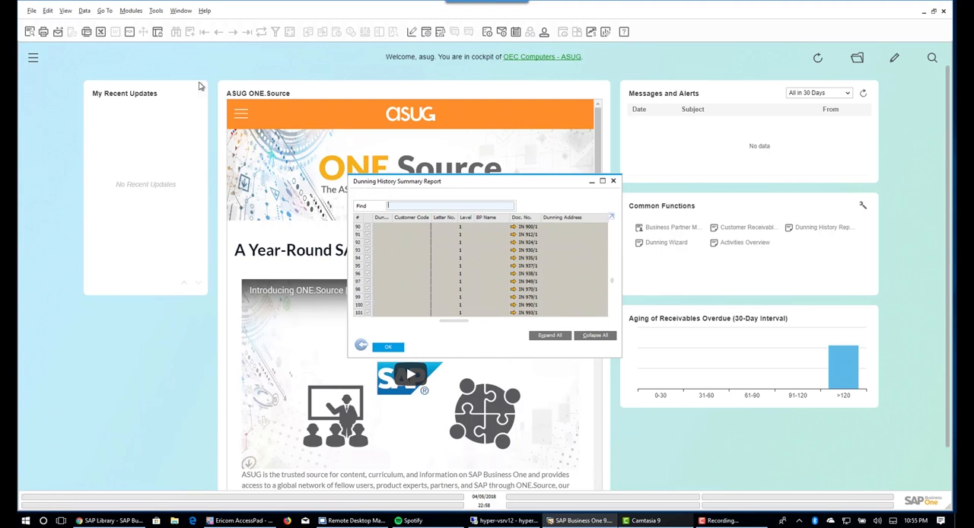
- Preview the dunning history report in print layout, read through its pages, and close the preview, the report and its selection criteria
{"action": "left_click", "coordinate": [32, 31]}
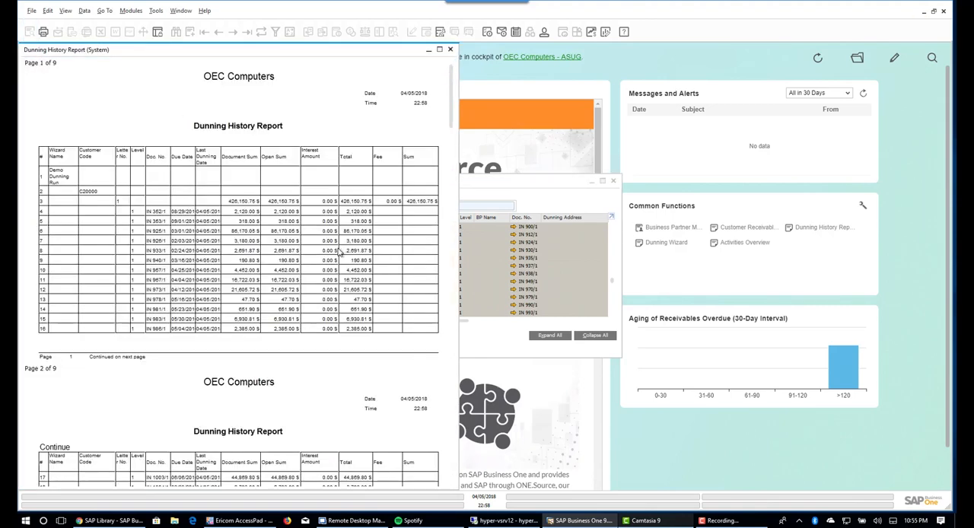
{"action": "scroll", "coordinate": [341, 257], "scroll_direction": "down", "scroll_amount": 4}
{"action": "scroll", "coordinate": [341, 256], "scroll_direction": "down", "scroll_amount": 5}
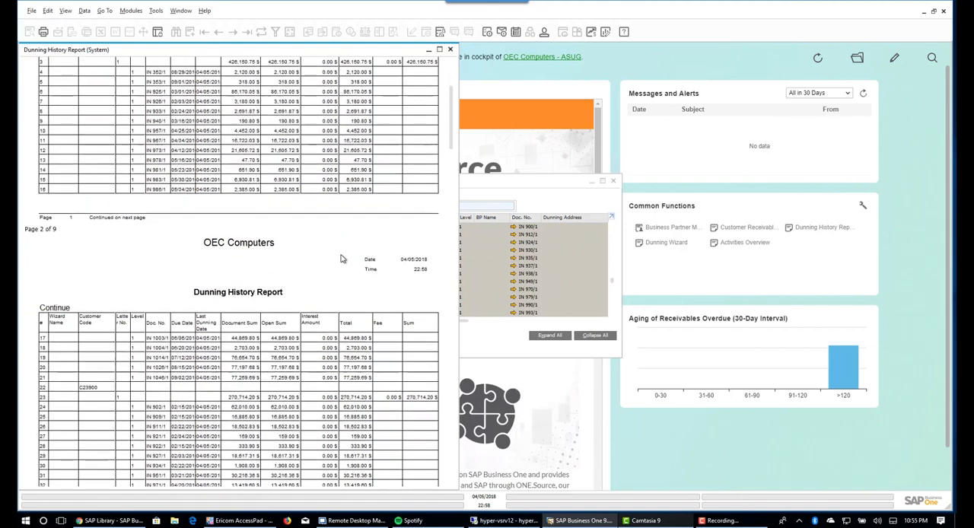
{"action": "scroll", "coordinate": [343, 260], "scroll_direction": "down", "scroll_amount": 6}
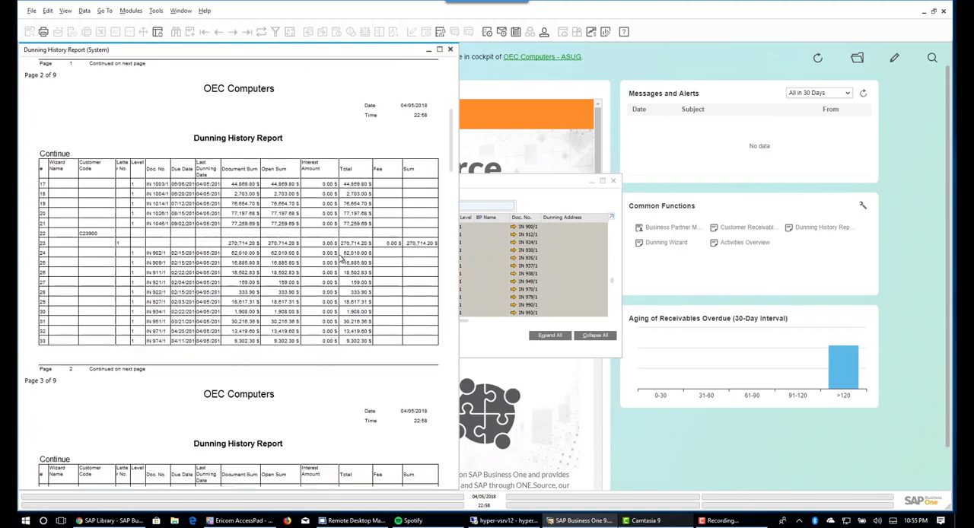
{"action": "scroll", "coordinate": [339, 260], "scroll_direction": "down", "scroll_amount": 6}
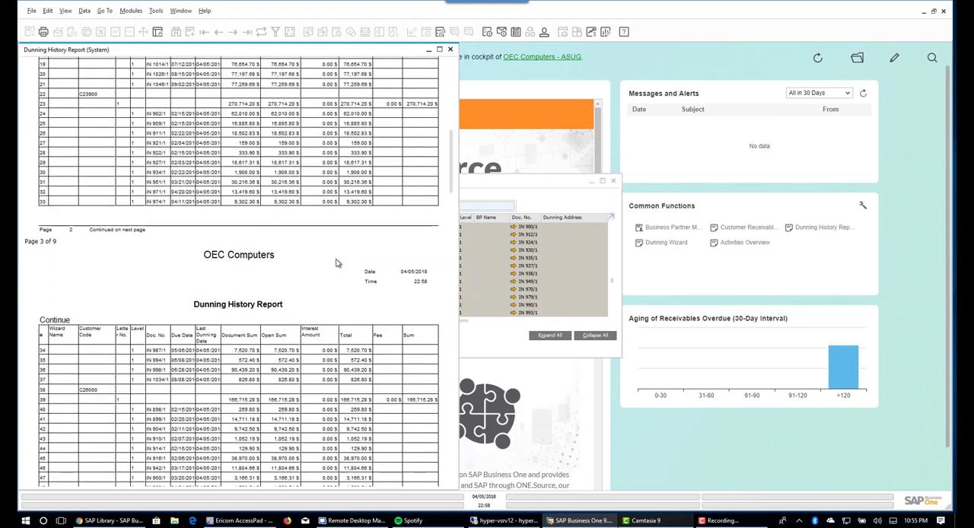
{"action": "scroll", "coordinate": [337, 263], "scroll_direction": "down", "scroll_amount": 1}
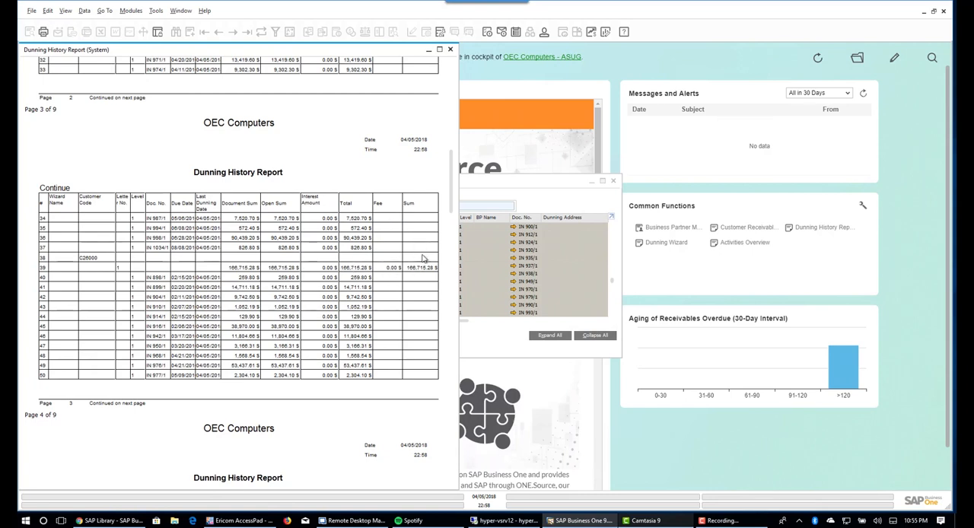
{"action": "scroll", "coordinate": [379, 267], "scroll_direction": "down", "scroll_amount": 2}
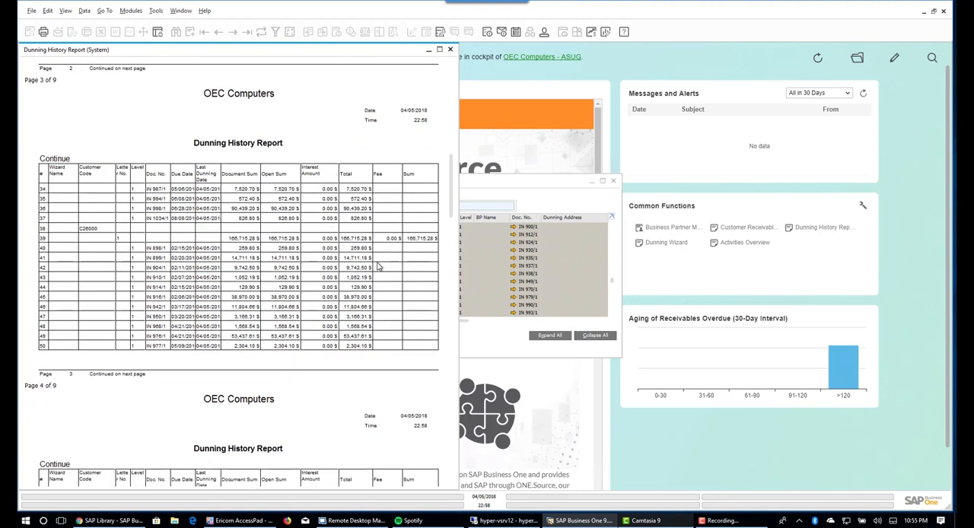
{"action": "scroll", "coordinate": [379, 266], "scroll_direction": "down", "scroll_amount": 1}
{"action": "scroll", "coordinate": [379, 266], "scroll_direction": "down", "scroll_amount": 2}
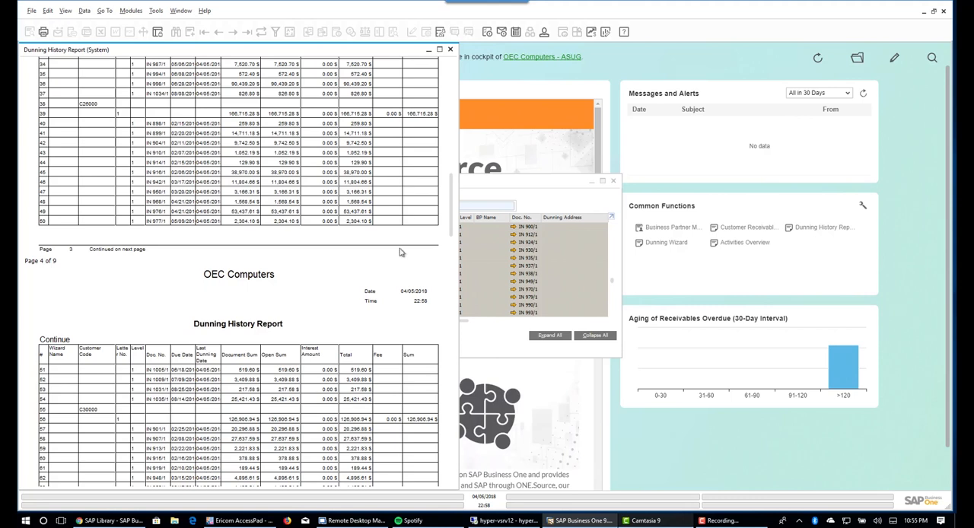
{"action": "left_click", "coordinate": [450, 50]}
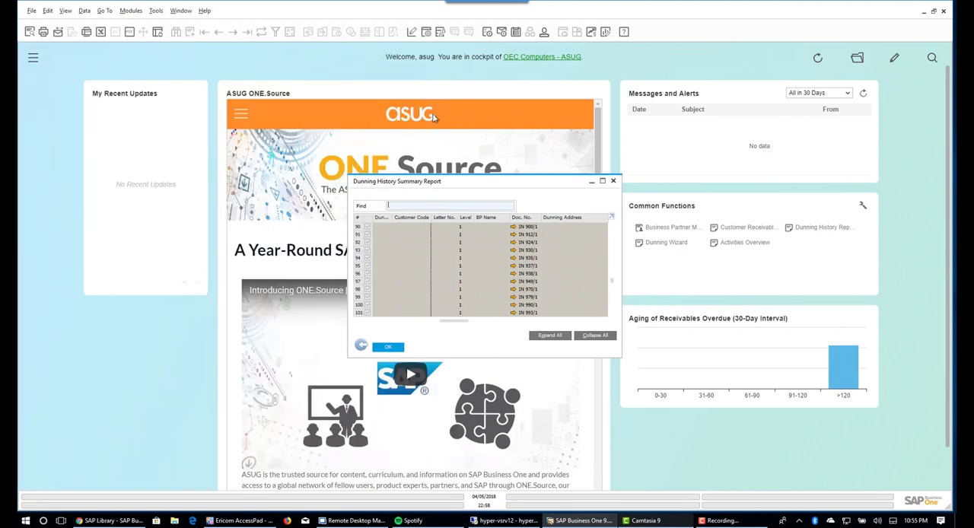
{"action": "left_click", "coordinate": [377, 348]}
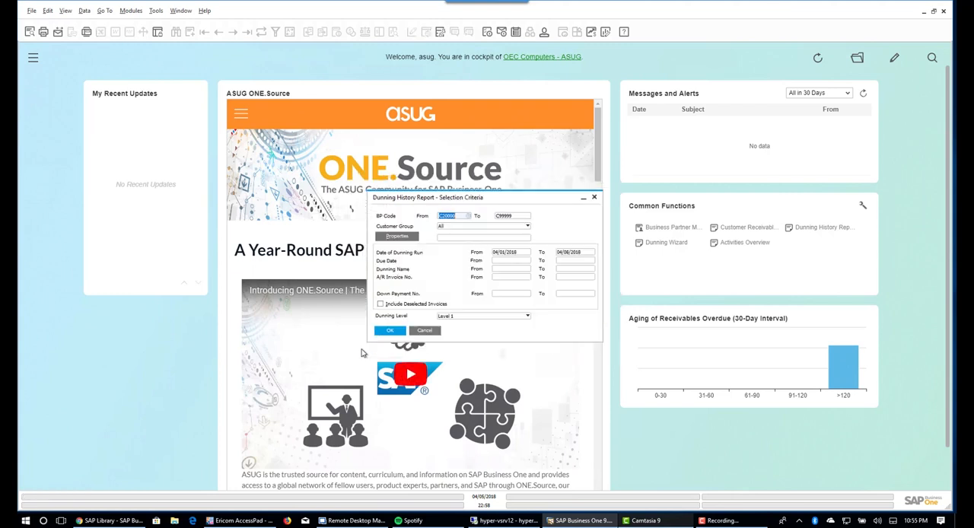
{"action": "left_click", "coordinate": [423, 332]}
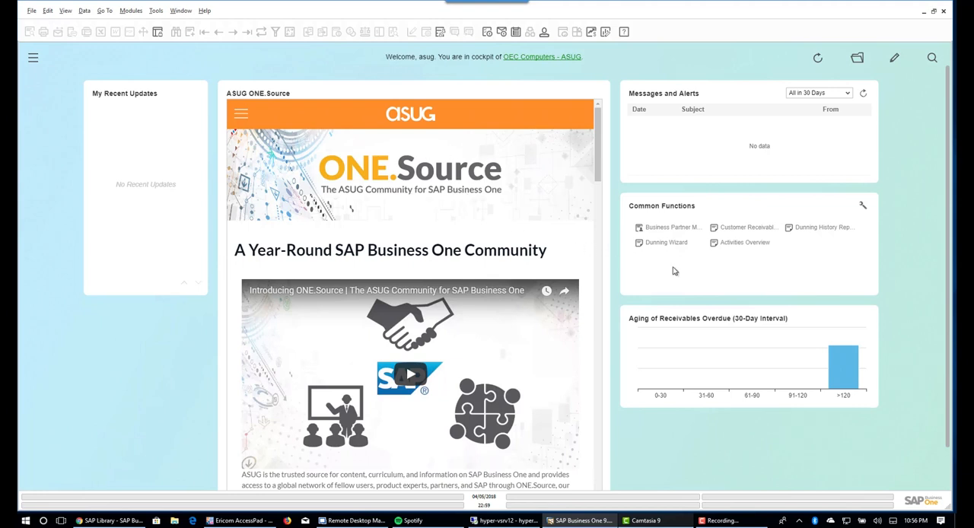
- Reopen the Dunning Wizard and load the executed Demo Dunning Run
{"action": "left_click", "coordinate": [663, 244]}
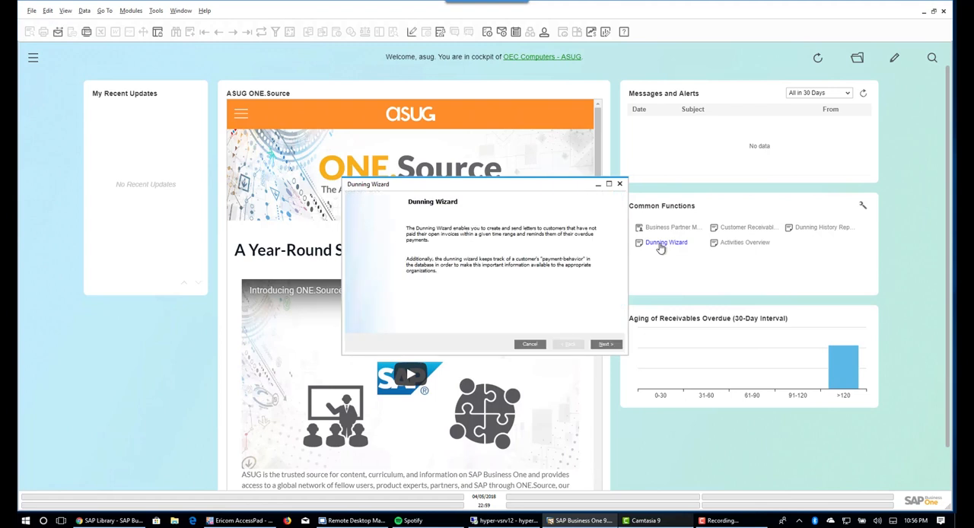
{"action": "left_click", "coordinate": [603, 344]}
{"action": "left_click", "coordinate": [391, 273]}
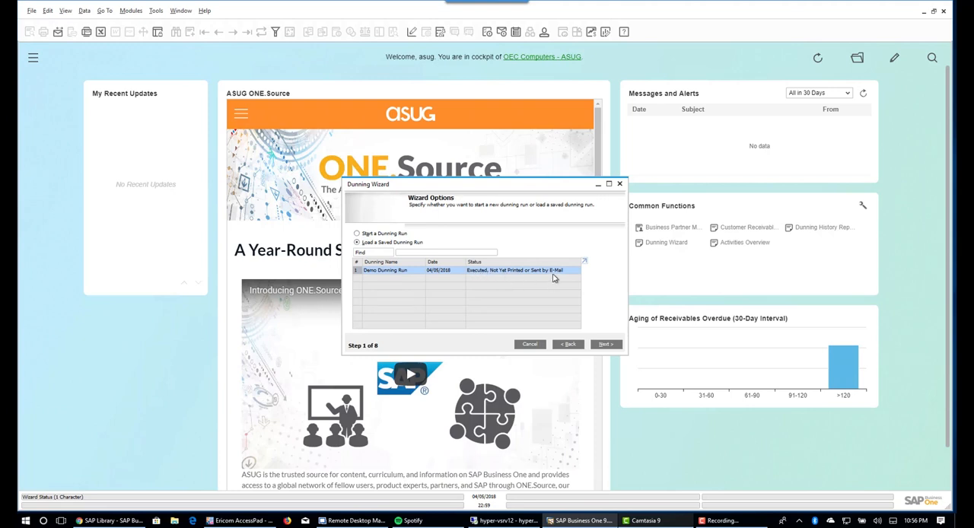
{"action": "left_click", "coordinate": [608, 346]}
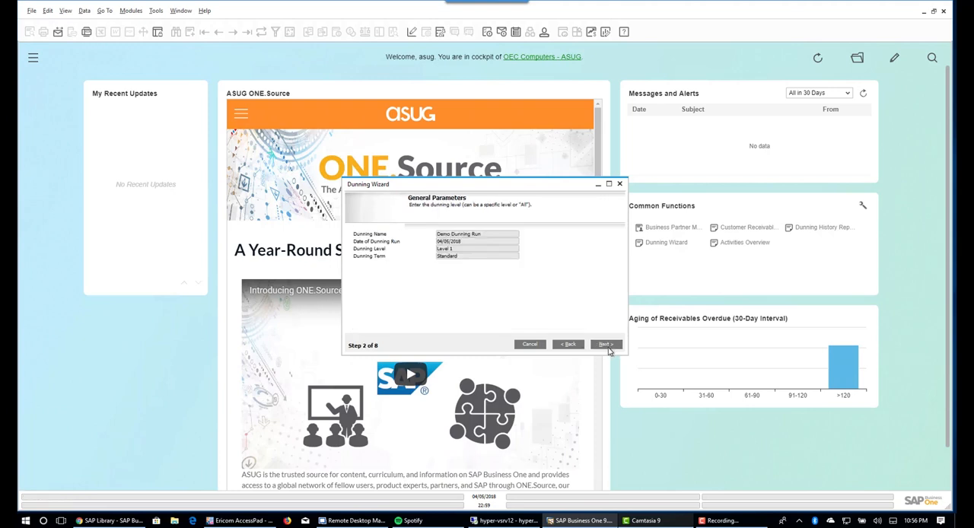
- Advance through the executed run to the processing options and finish it with printing of the dunning letters
{"action": "left_click", "coordinate": [607, 346]}
{"action": "left_click", "coordinate": [606, 345]}
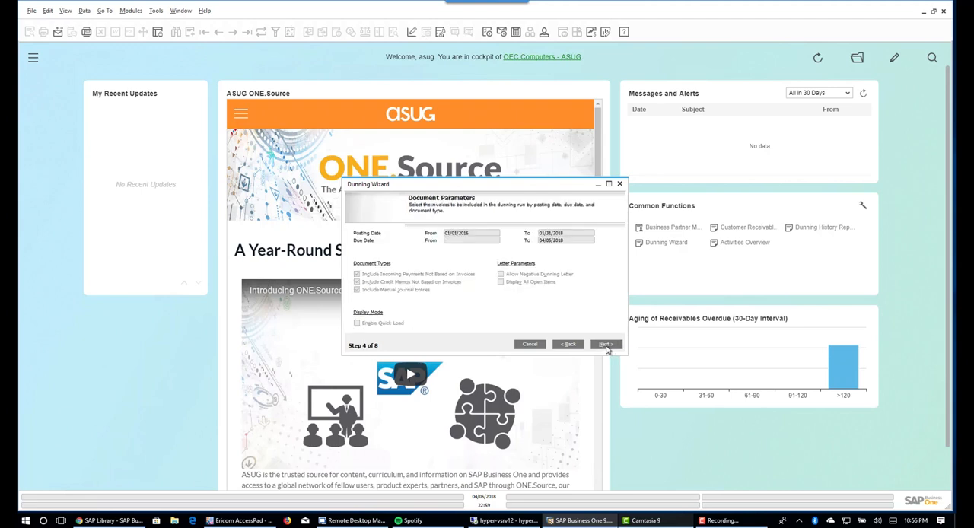
{"action": "left_click", "coordinate": [606, 345]}
{"action": "left_click", "coordinate": [606, 345]}
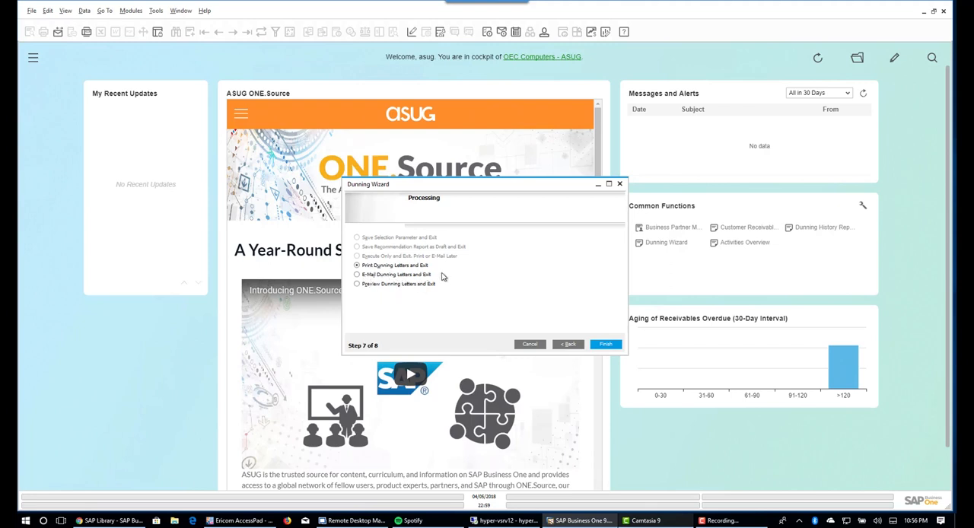
{"action": "left_click", "coordinate": [606, 346]}
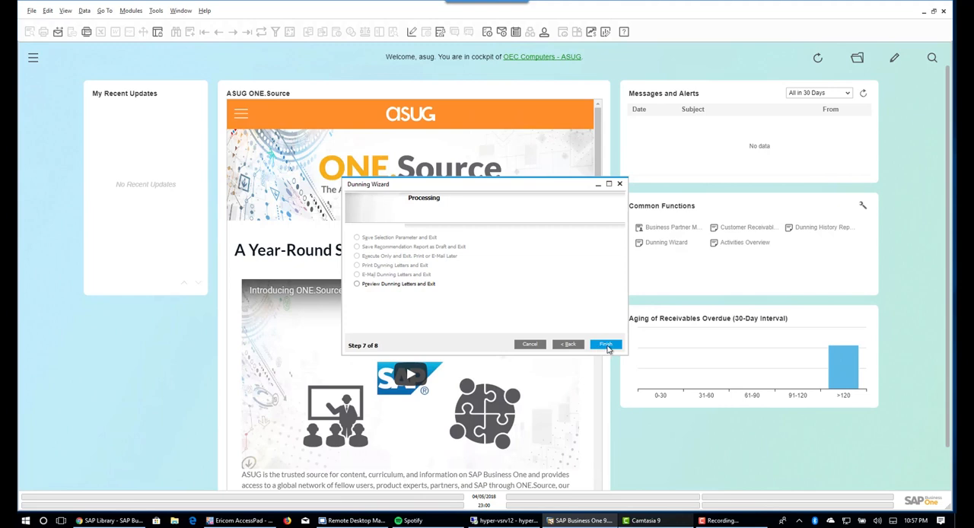
{"action": "left_click", "coordinate": [607, 347]}
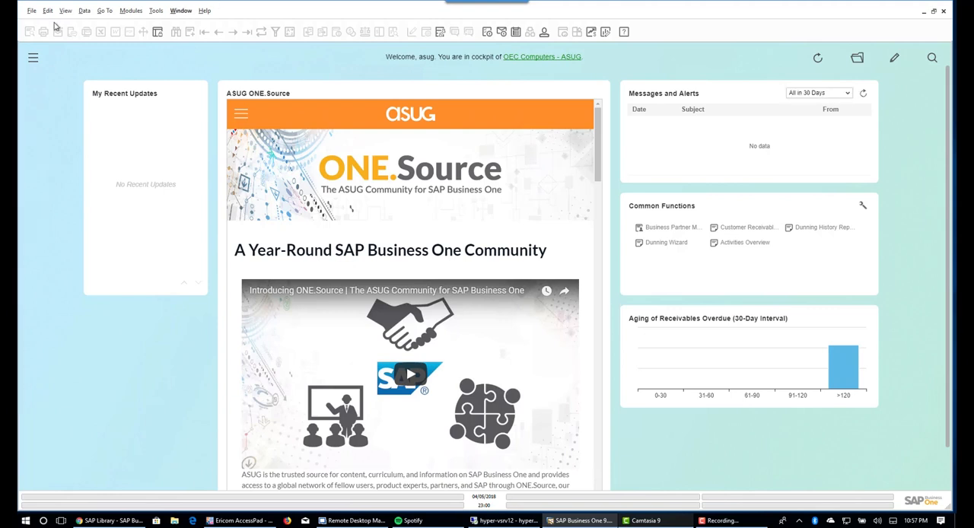
- Check the paper, orientation and margin settings in the page setup and cancel the dialog
{"action": "left_click", "coordinate": [32, 10]}
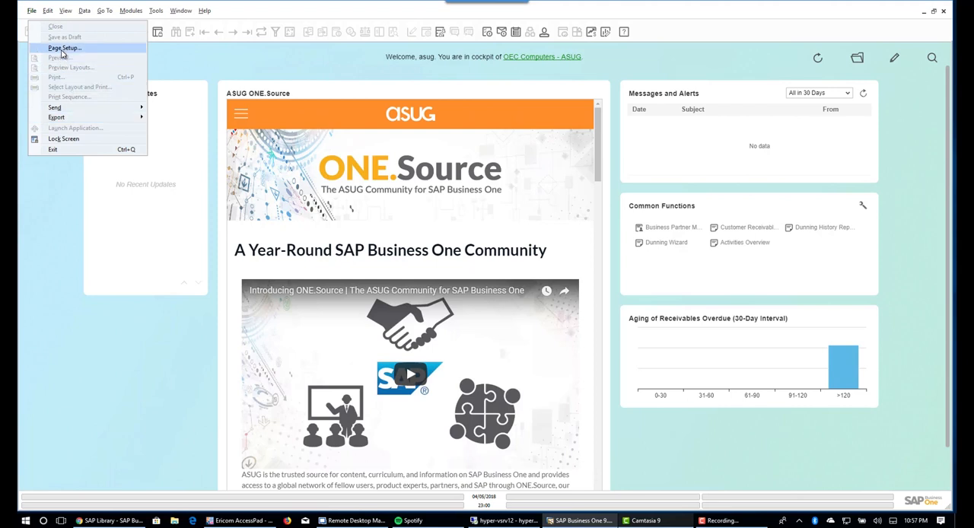
{"action": "left_click", "coordinate": [62, 50]}
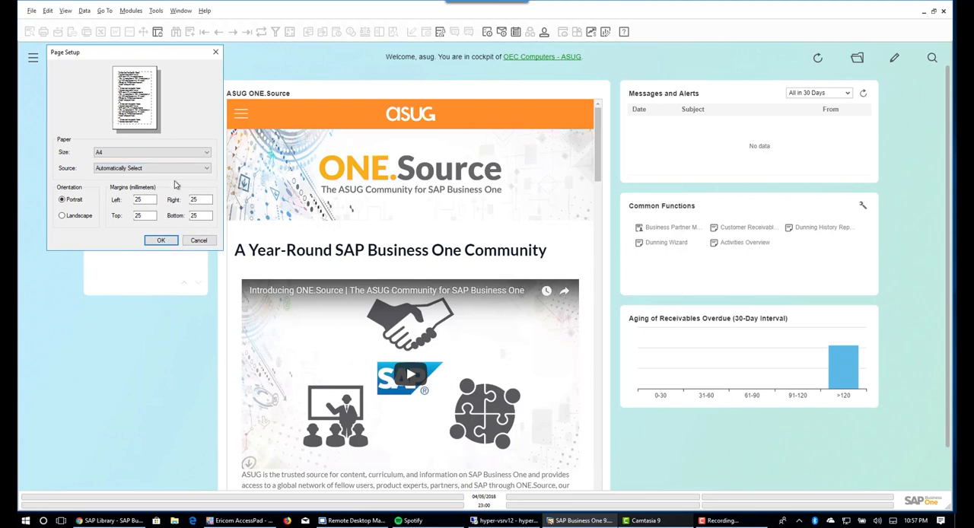
{"action": "left_click", "coordinate": [198, 240]}
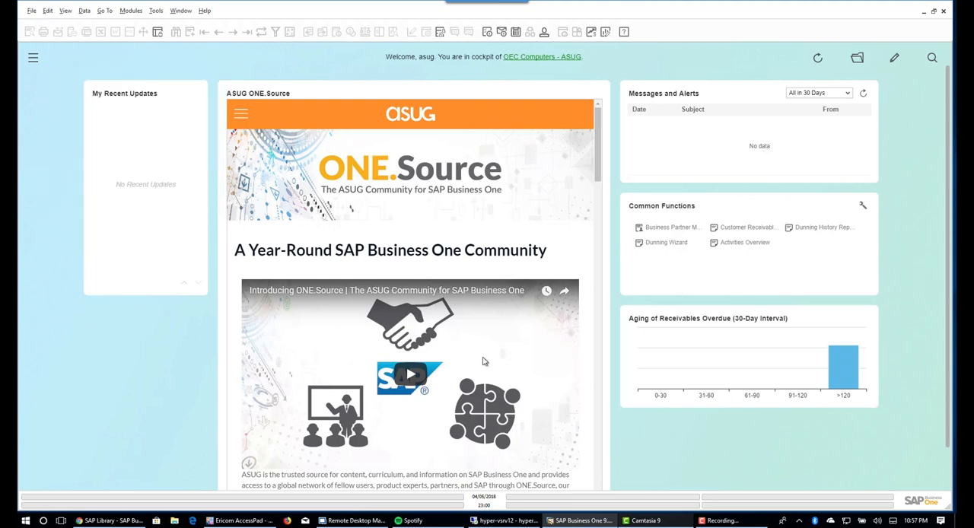
{"action": "left_click", "coordinate": [800, 520]}
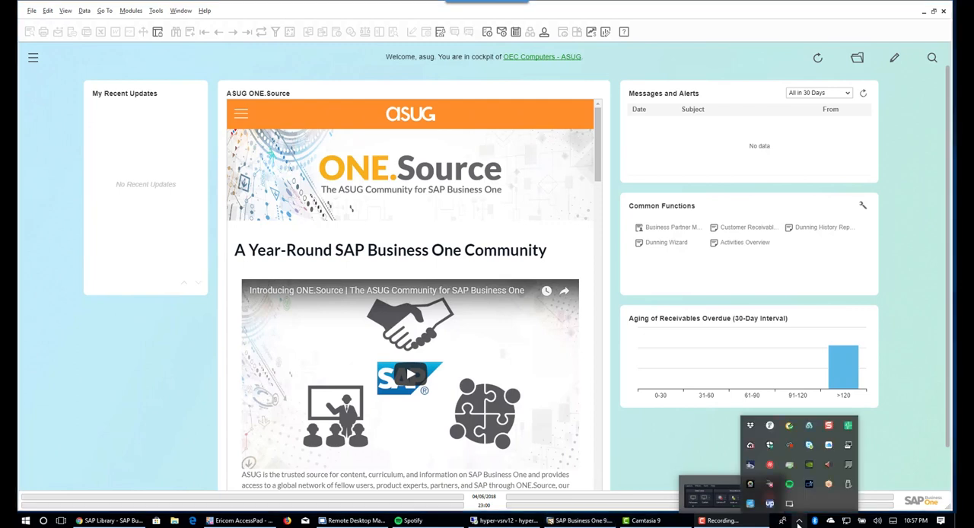
{"action": "left_click", "coordinate": [688, 445]}
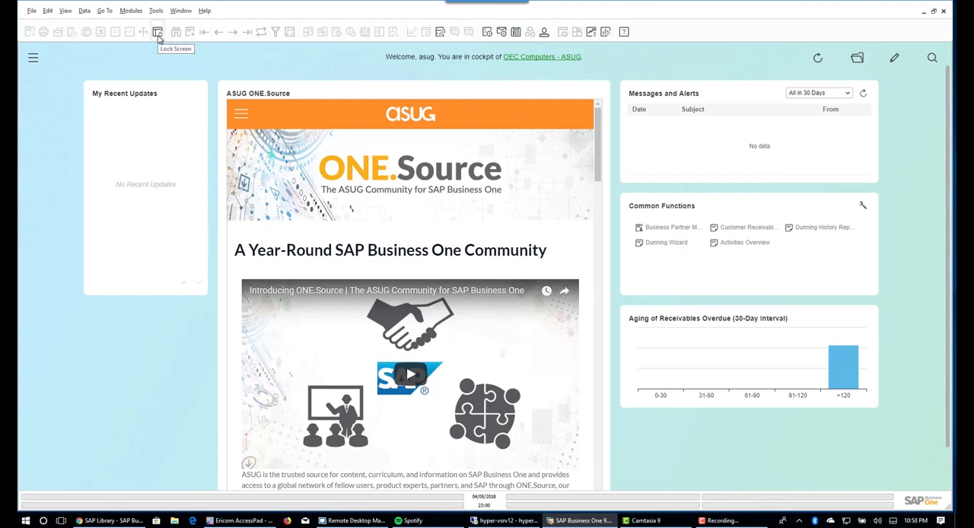
{"action": "left_click", "coordinate": [158, 11]}
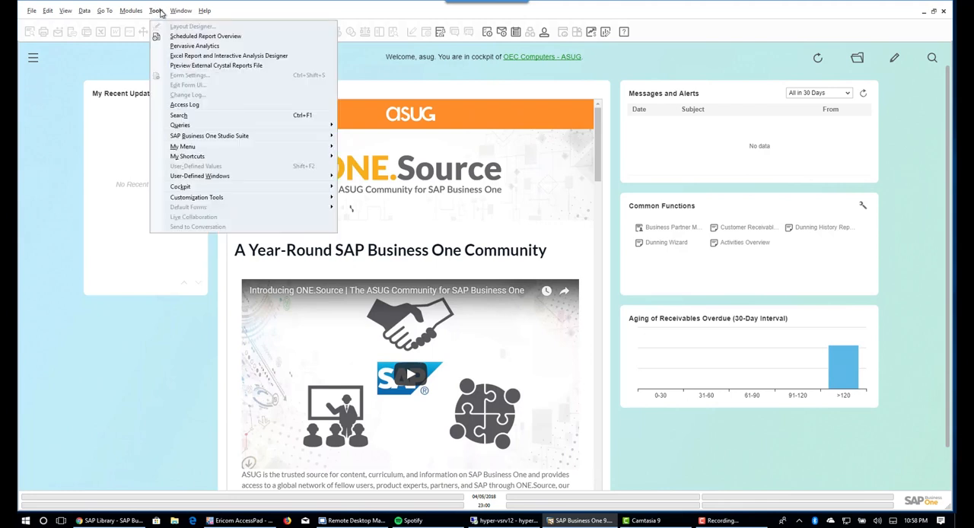
{"action": "mouse_move", "coordinate": [145, 13]}
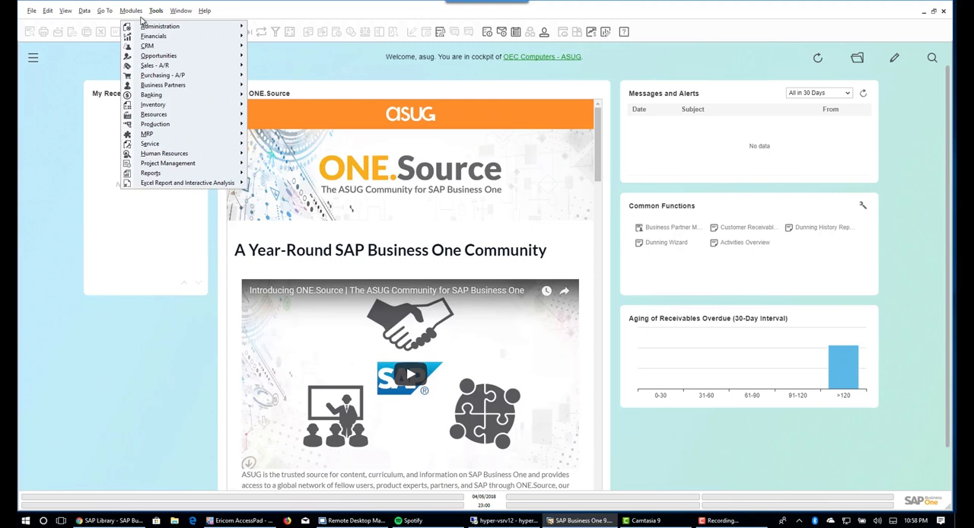
{"action": "mouse_move", "coordinate": [164, 28]}
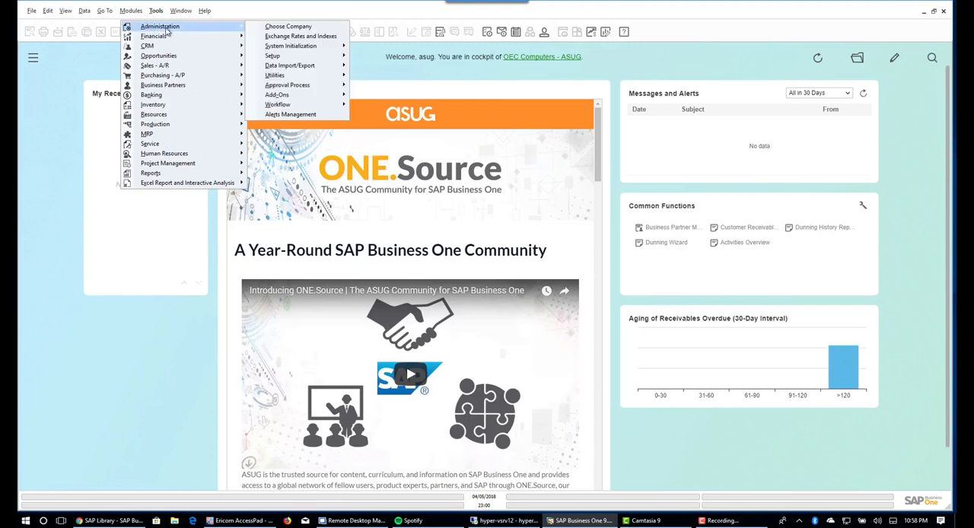
{"action": "mouse_move", "coordinate": [311, 48]}
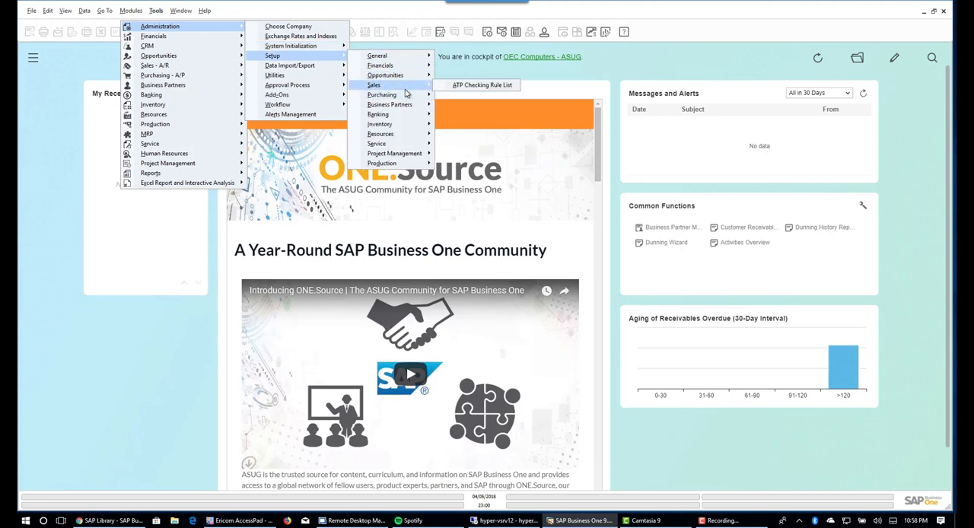
{"action": "mouse_move", "coordinate": [407, 107]}
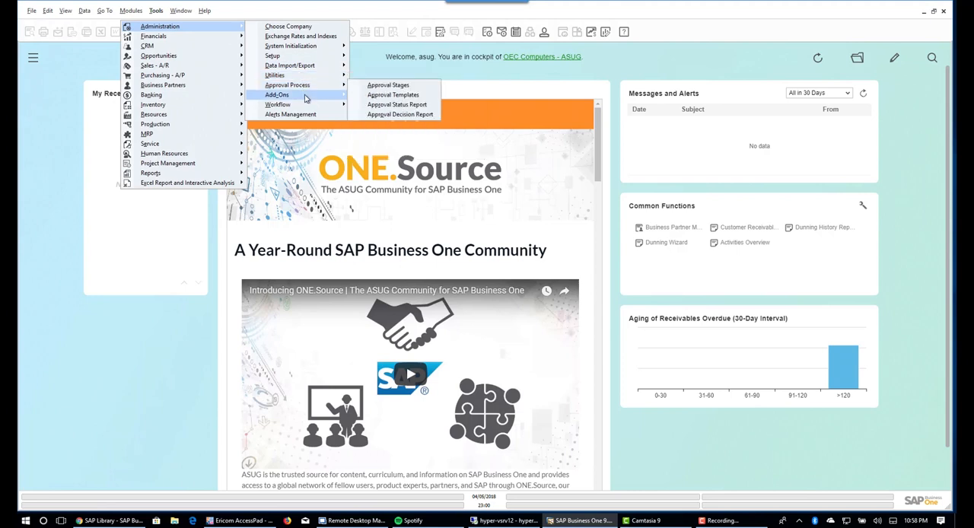
{"action": "mouse_move", "coordinate": [305, 107]}
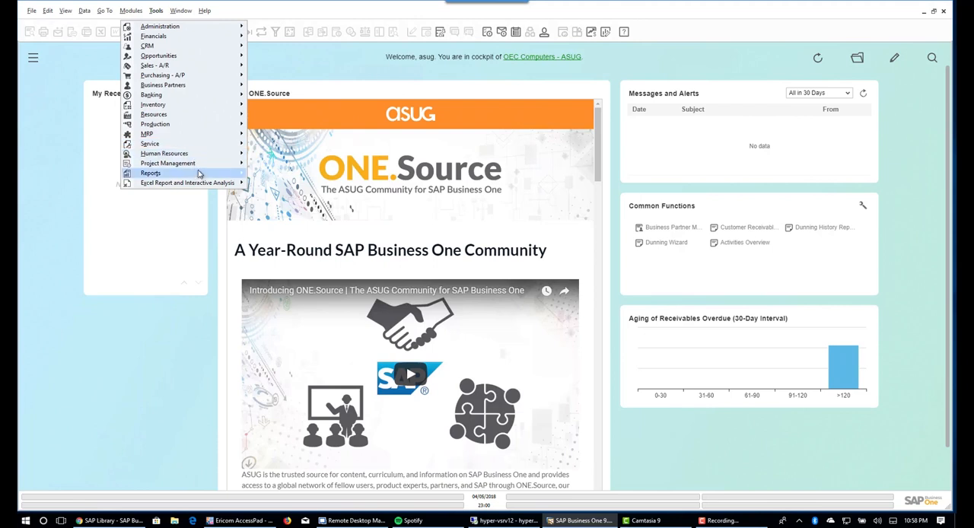
- Open the selection criteria of the Dunning History Report from the business partner reports and close them again
{"action": "mouse_move", "coordinate": [200, 175]}
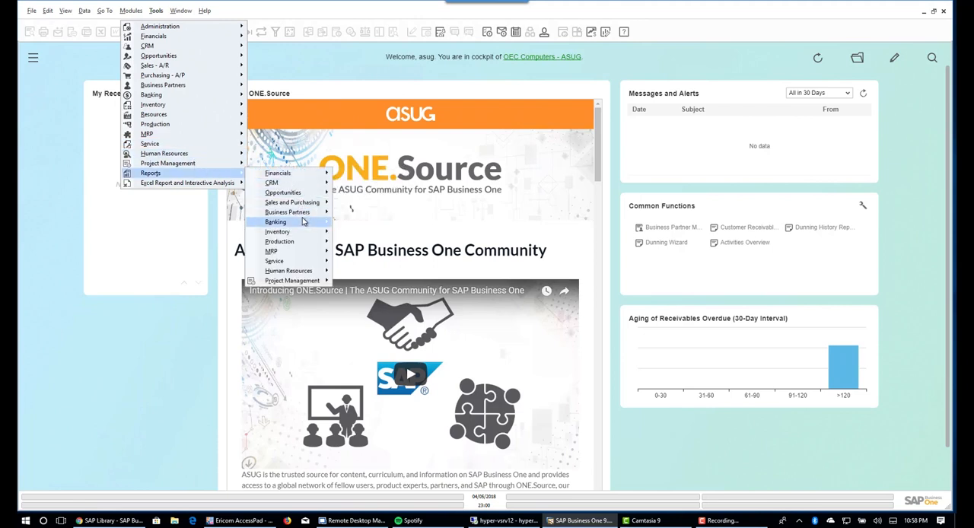
{"action": "mouse_move", "coordinate": [308, 215]}
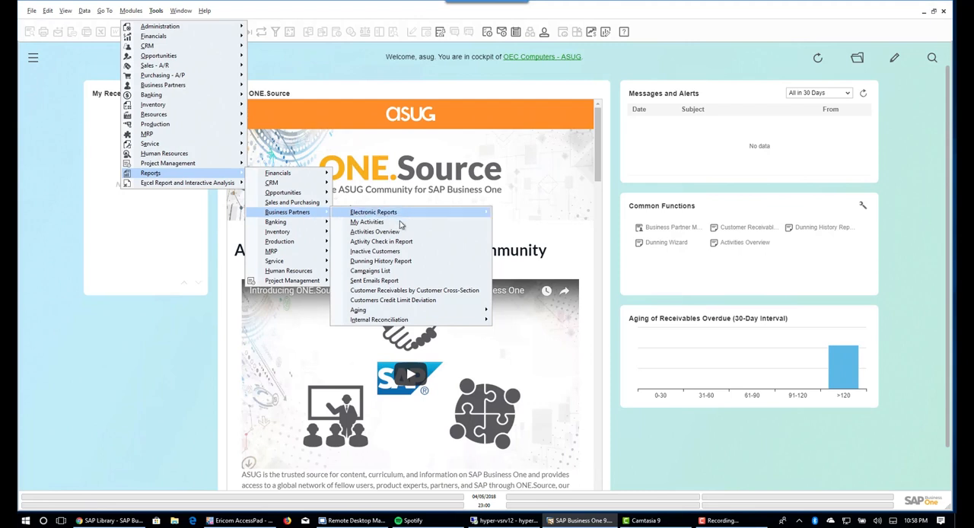
{"action": "left_click", "coordinate": [404, 261]}
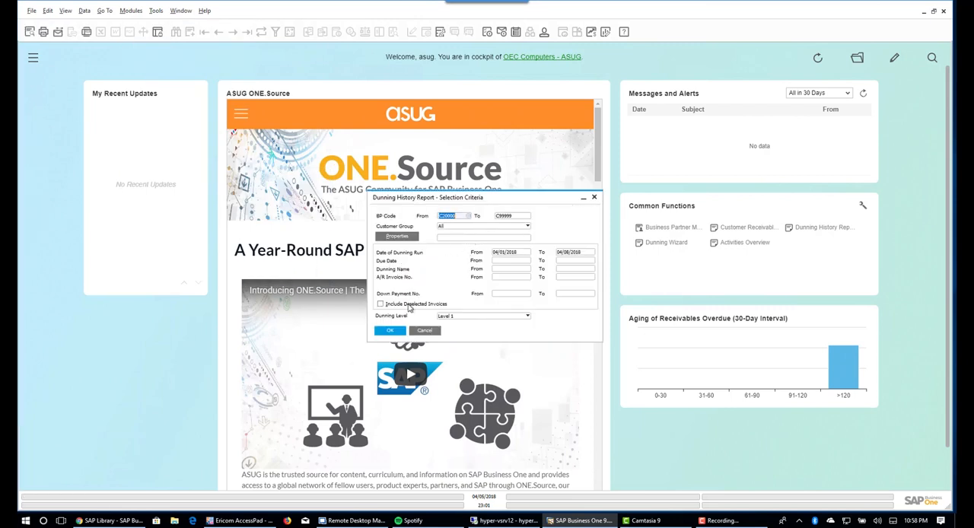
{"action": "left_click", "coordinate": [392, 331]}
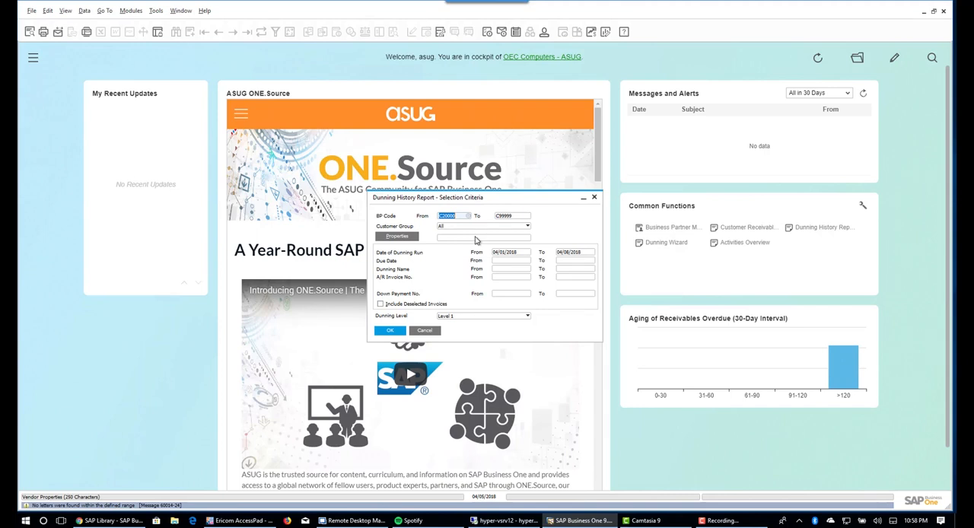
{"action": "left_click", "coordinate": [425, 332]}
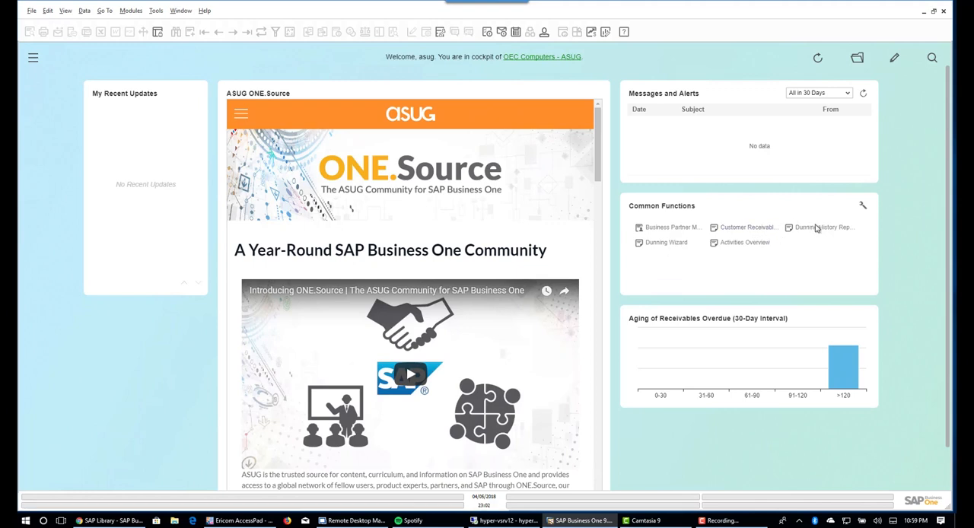
- Start the Dunning Wizard again and load the saved Demo Dunning Run up to its general parameters
{"action": "left_click", "coordinate": [673, 245]}
{"action": "left_click", "coordinate": [679, 245]}
{"action": "left_click", "coordinate": [603, 345]}
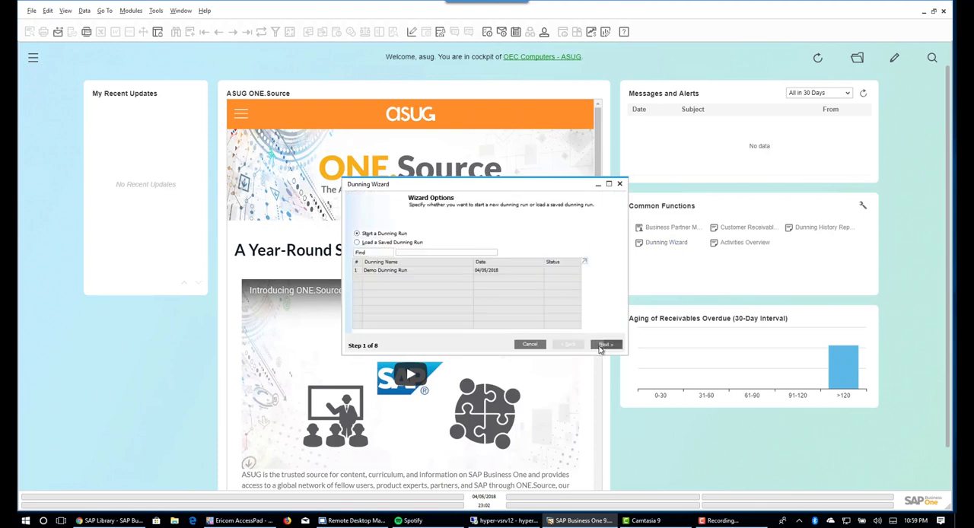
{"action": "left_click", "coordinate": [407, 243]}
{"action": "left_click", "coordinate": [385, 272]}
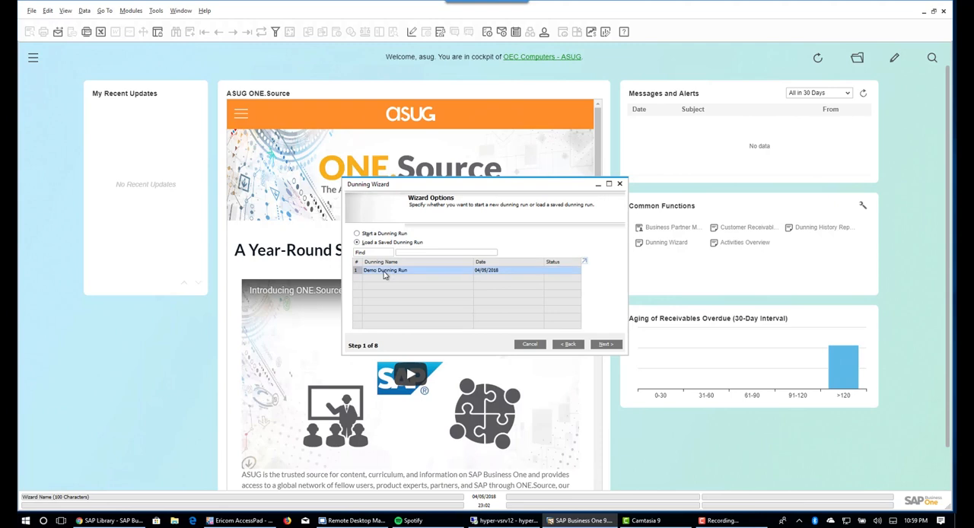
{"action": "left_click", "coordinate": [605, 345]}
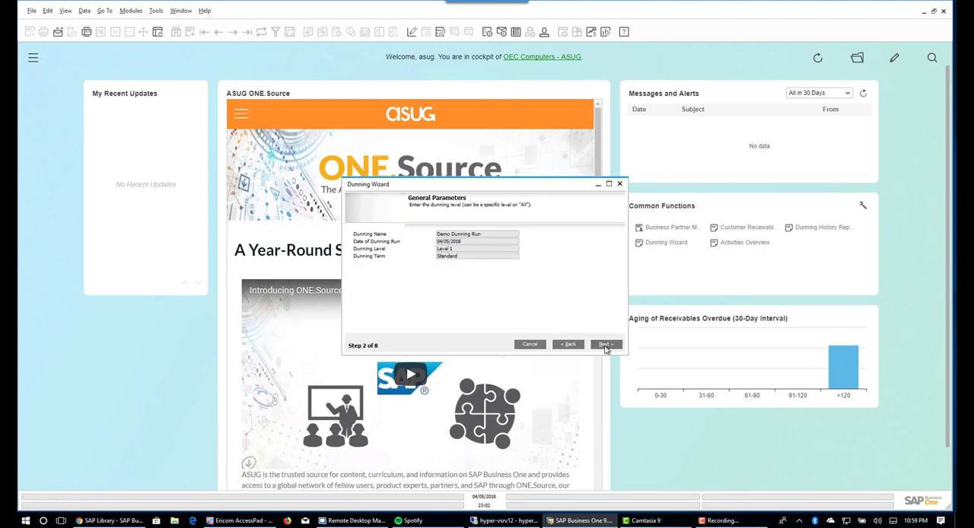
- Step through the loaded run's general parameters, business partners, document parameters and recommendation report to the processing options
{"action": "left_click", "coordinate": [606, 345]}
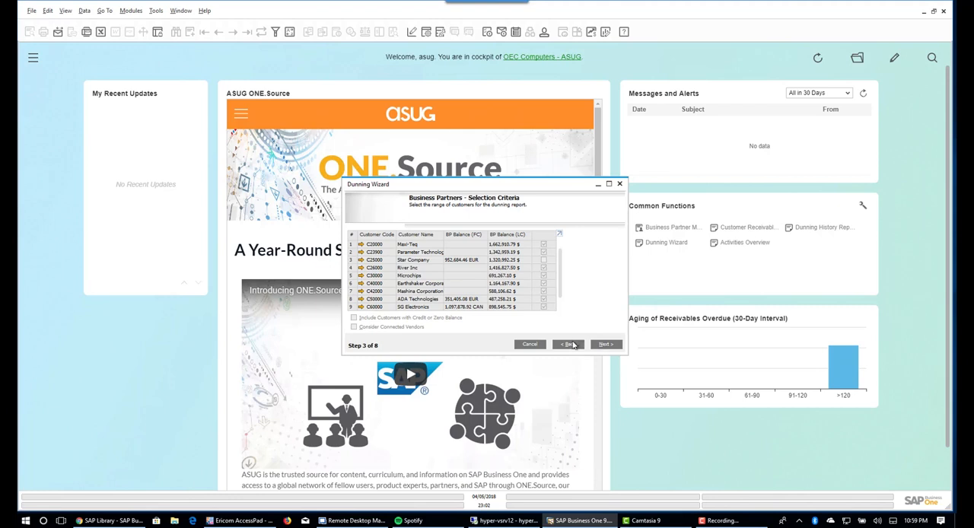
{"action": "left_click", "coordinate": [571, 345]}
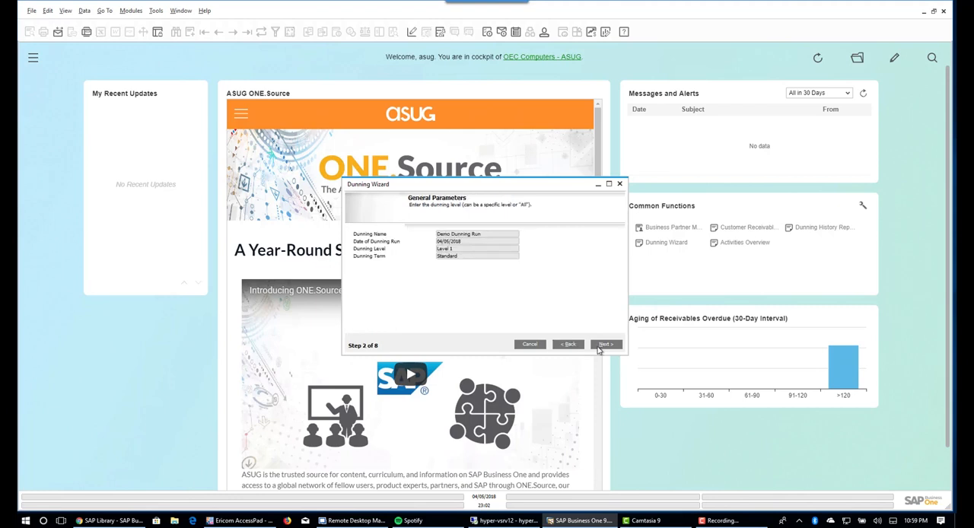
{"action": "left_click", "coordinate": [605, 347]}
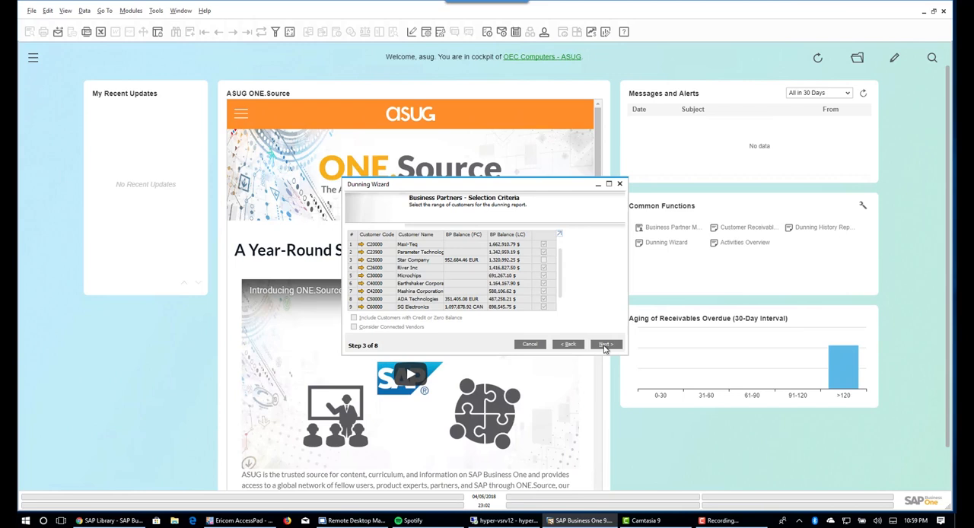
{"action": "left_click", "coordinate": [605, 346]}
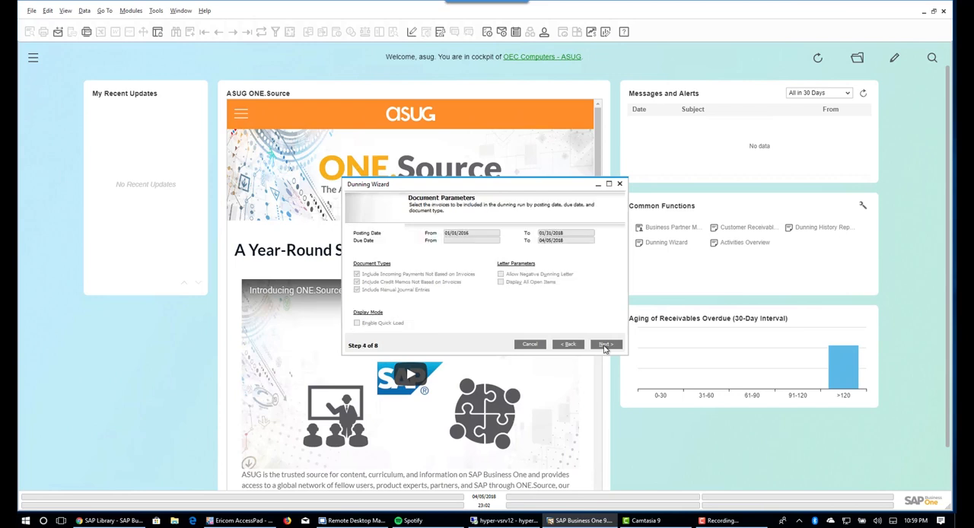
{"action": "left_click", "coordinate": [605, 346]}
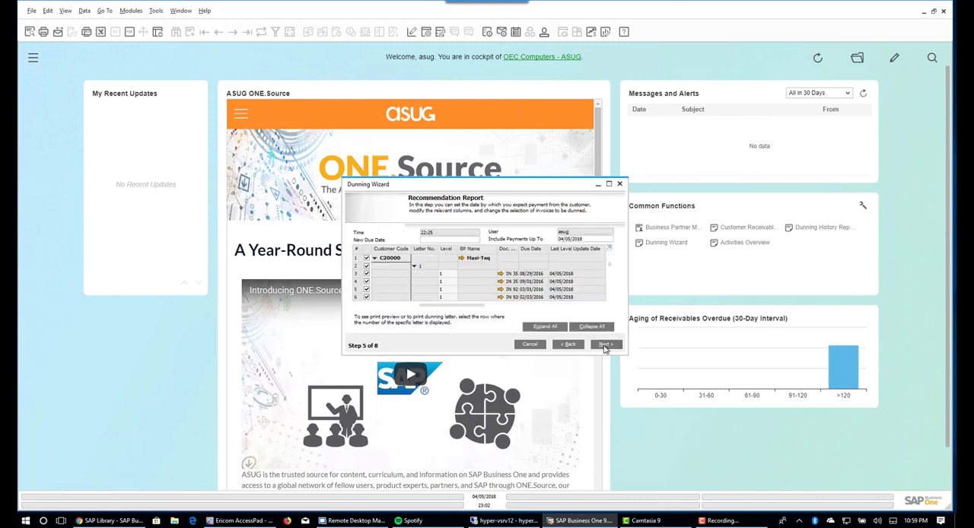
{"action": "left_click", "coordinate": [605, 346]}
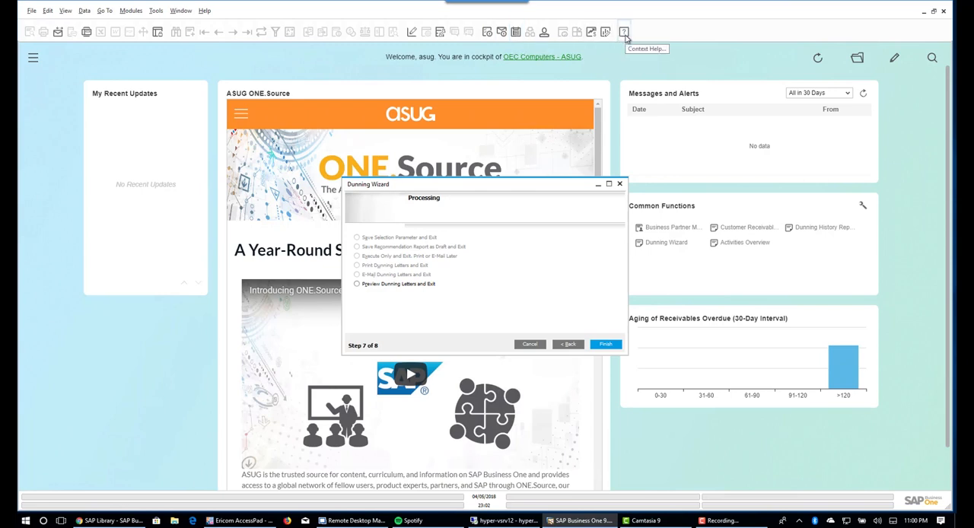
- Look through the dunning document types in the Layout and Sequence settings, cancel them, and try to finish the wizard
{"action": "left_click", "coordinate": [411, 32]}
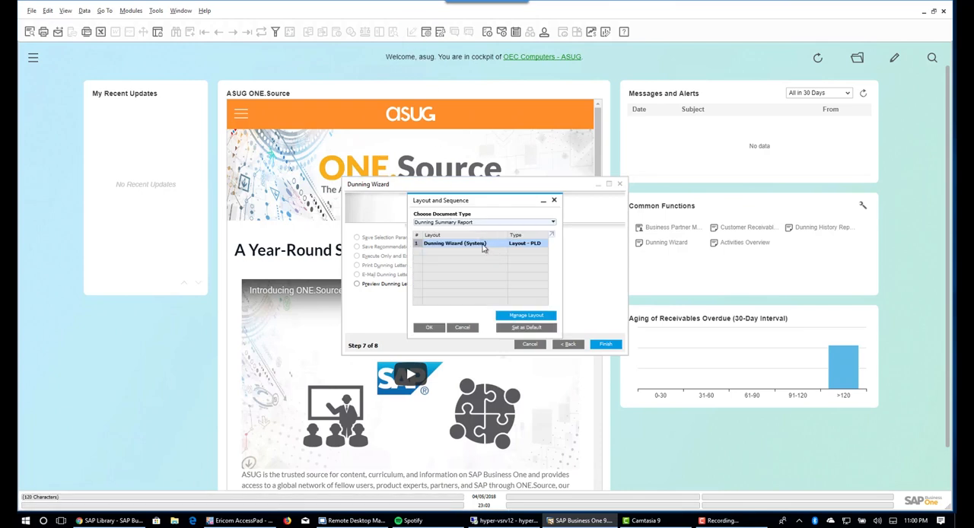
{"action": "left_click", "coordinate": [554, 223]}
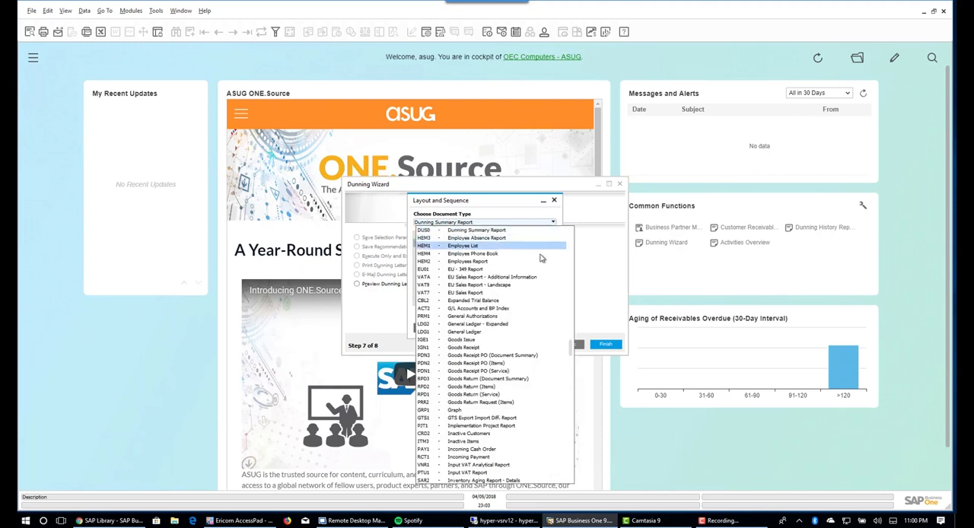
{"action": "scroll", "coordinate": [541, 254], "scroll_direction": "down", "scroll_amount": 1}
{"action": "scroll", "coordinate": [539, 254], "scroll_direction": "up", "scroll_amount": 9}
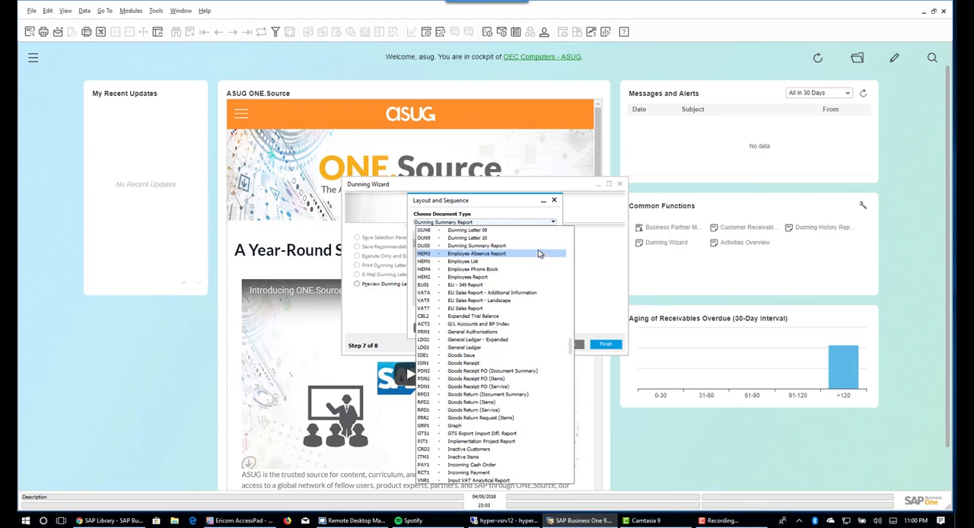
{"action": "scroll", "coordinate": [538, 252], "scroll_direction": "up", "scroll_amount": 4}
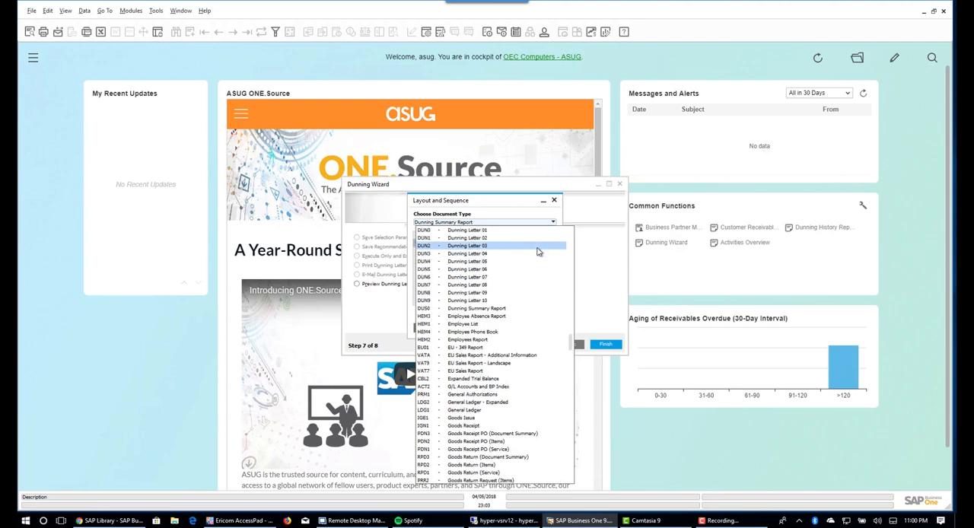
{"action": "scroll", "coordinate": [538, 252], "scroll_direction": "up", "scroll_amount": 3}
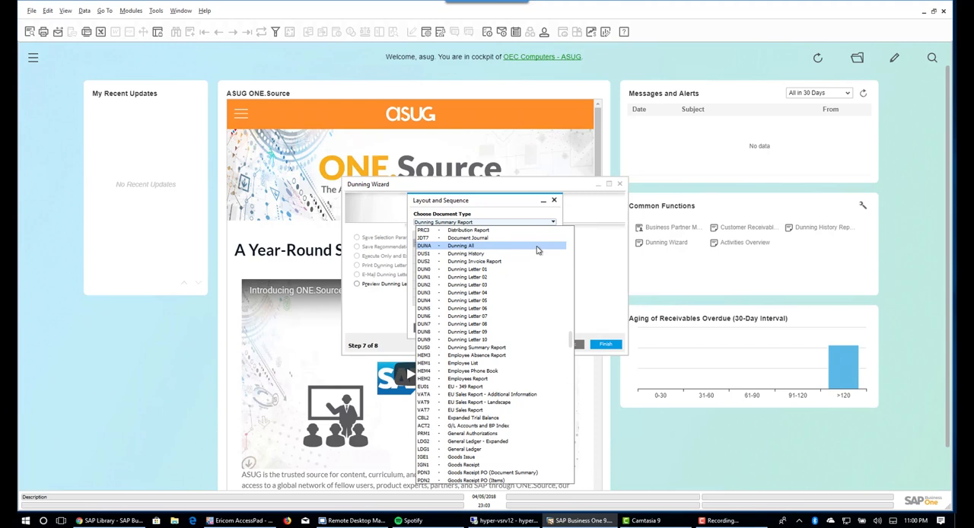
{"action": "left_click", "coordinate": [597, 263]}
{"action": "left_click", "coordinate": [462, 328]}
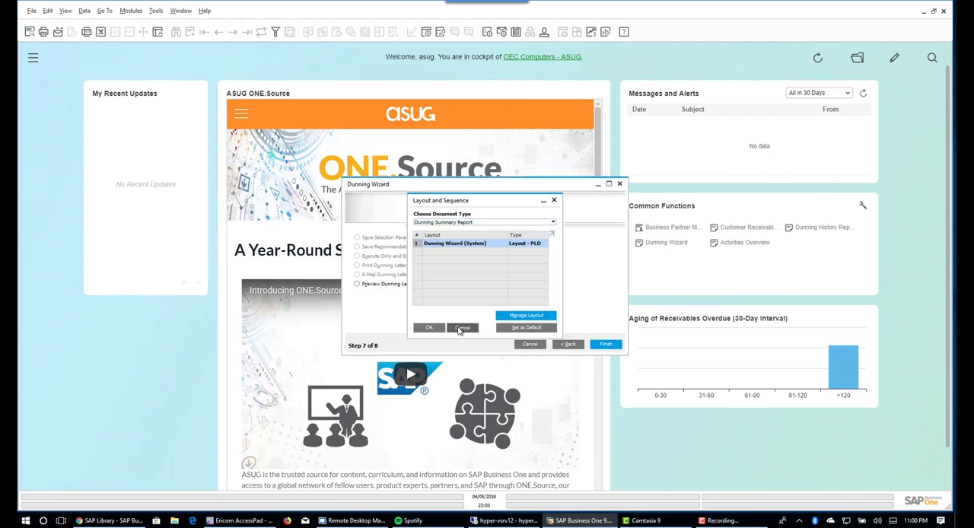
{"action": "left_click", "coordinate": [611, 347]}
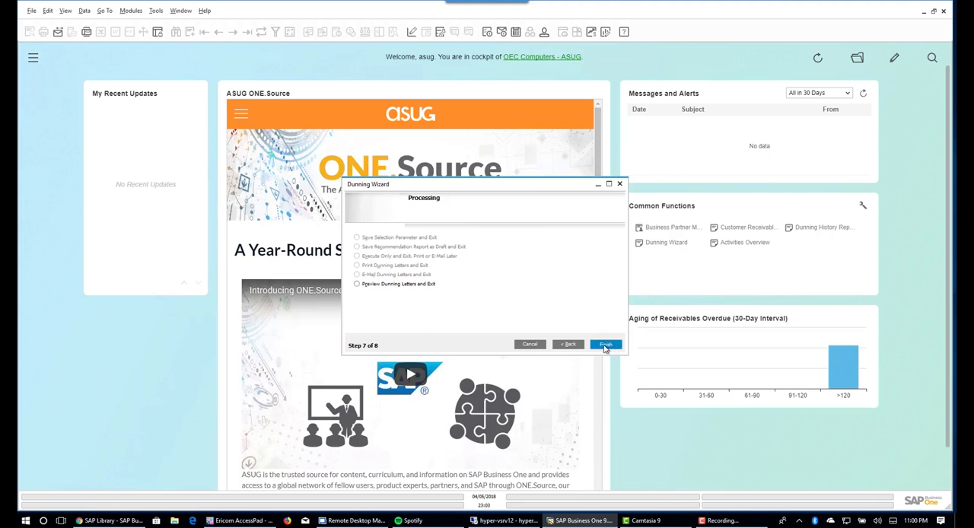